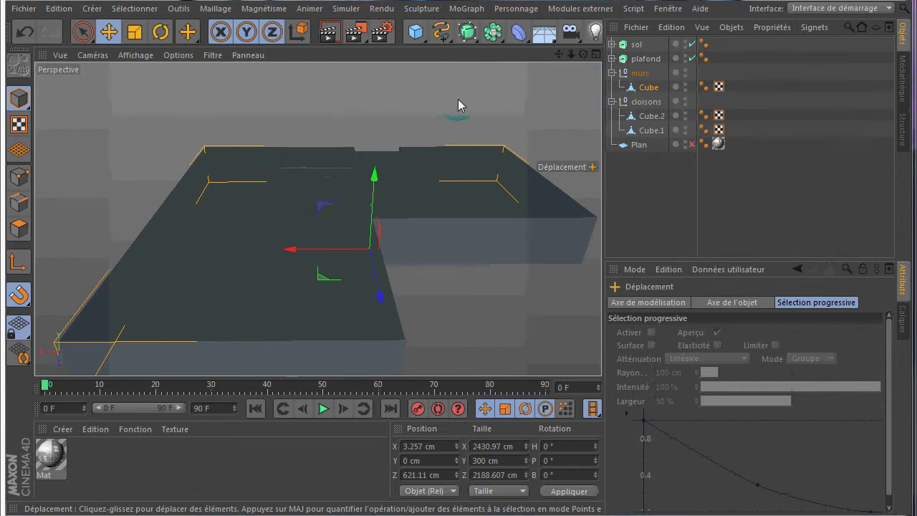
Step: Hide the plafond object in the viewport and show the house in the maximized top view
{"action": "left_click_drag", "start_coordinate": [584, 54], "coordinate": [467, 222]}
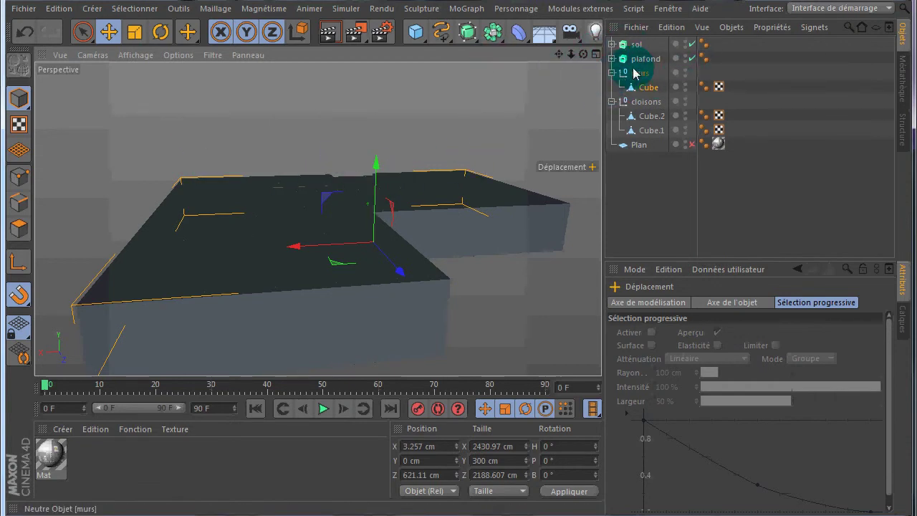
{"action": "left_click", "coordinate": [687, 57]}
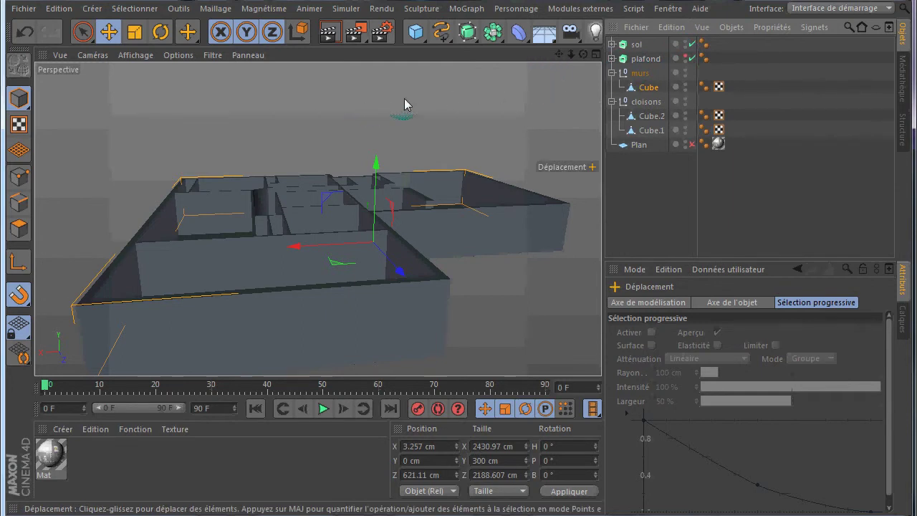
{"action": "right_click", "coordinate": [446, 93]}
{"action": "left_click", "coordinate": [428, 107]}
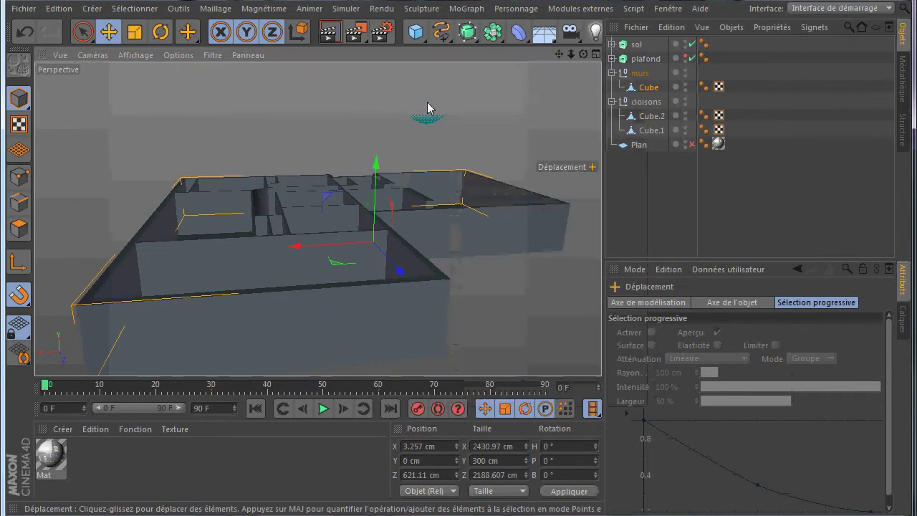
{"action": "middle_click", "coordinate": [428, 108]}
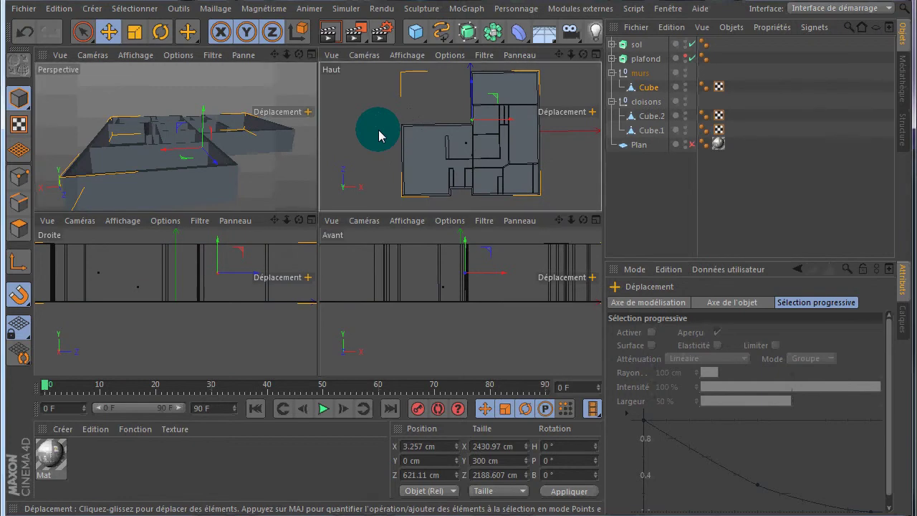
{"action": "middle_click", "coordinate": [379, 137]}
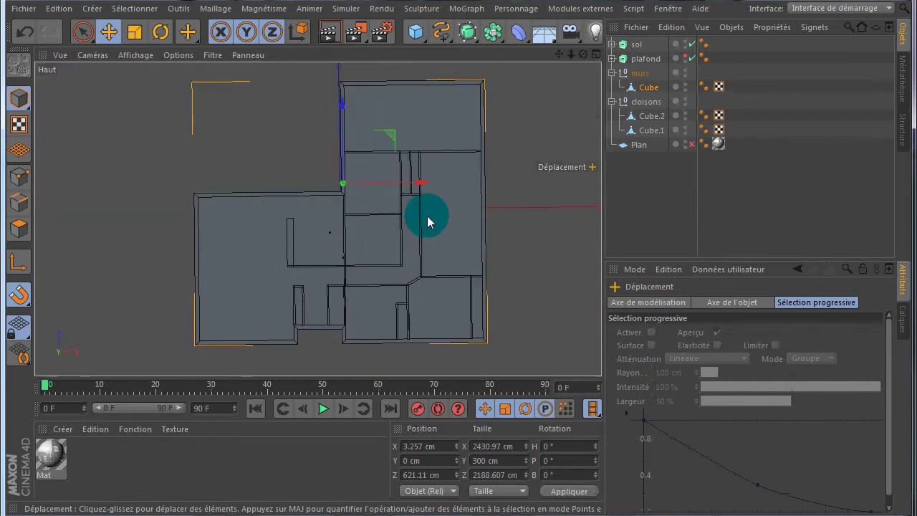
Step: Add a Plane primitive and move it along Z to about -468 cm, over the wider wing of the house
{"action": "left_click", "coordinate": [417, 32]}
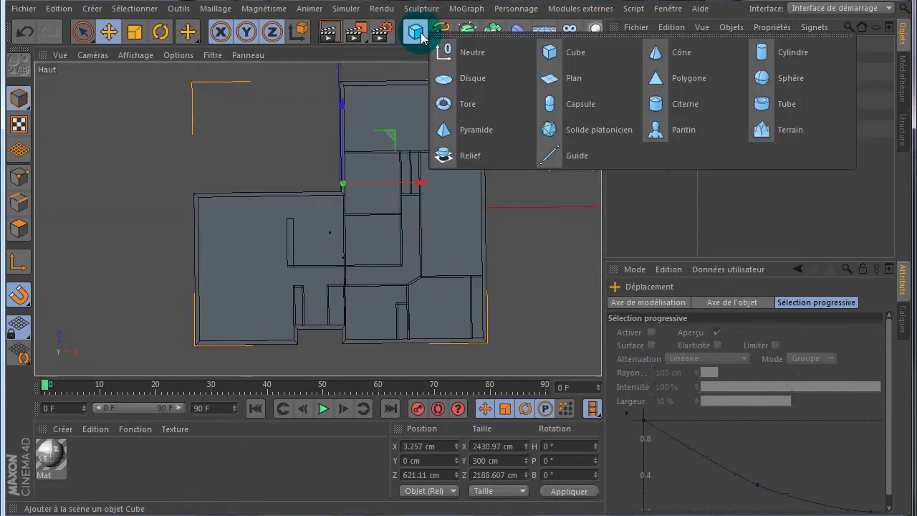
{"action": "left_click", "coordinate": [555, 77]}
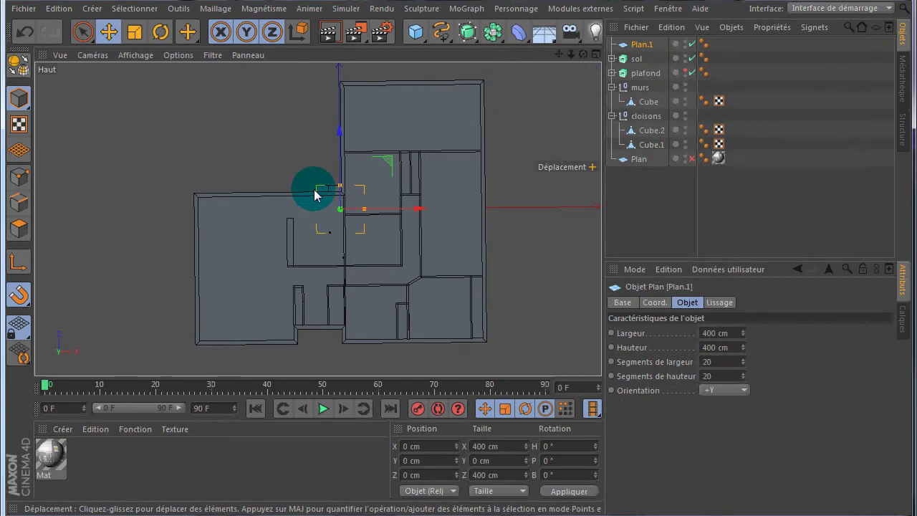
{"action": "left_click_drag", "start_coordinate": [342, 135], "coordinate": [334, 180]}
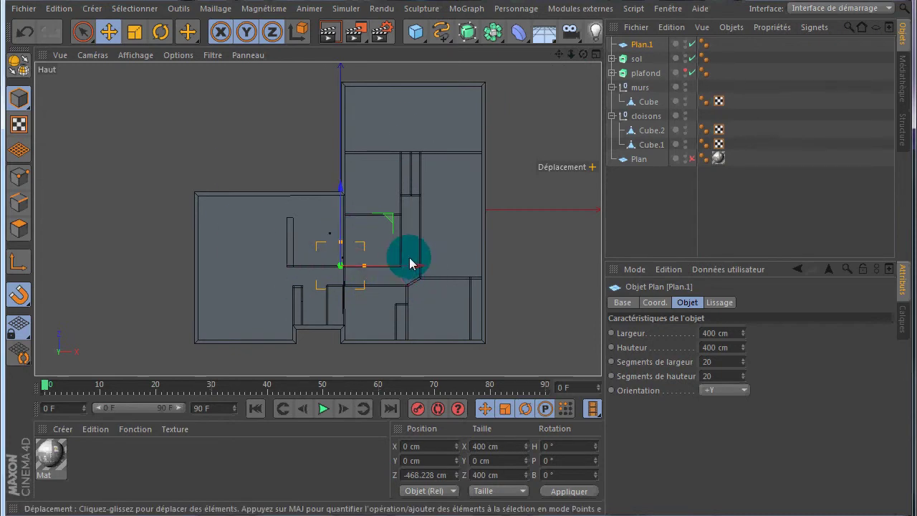
Step: Set the new plane's width and height segments to 1 and its Y position to 300 cm
{"action": "double_click", "coordinate": [703, 363]}
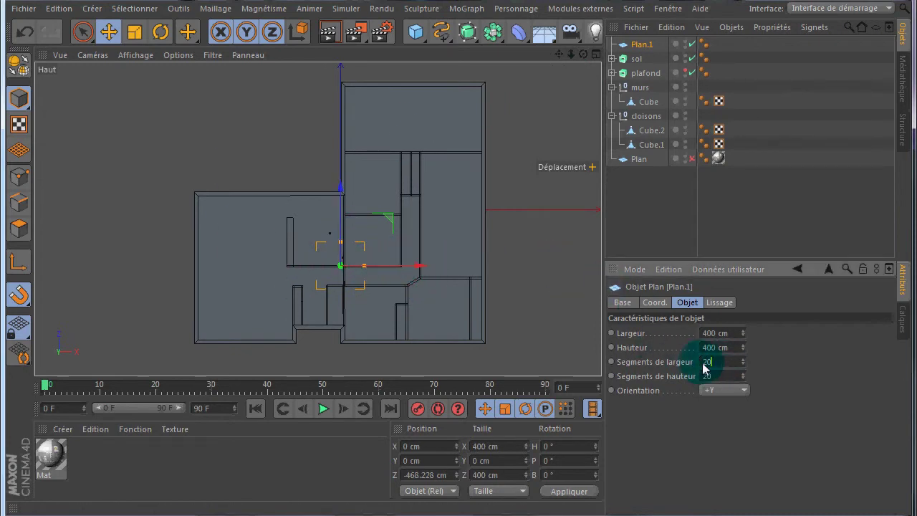
{"action": "type", "text": "1"}
{"action": "double_click", "coordinate": [706, 378]}
{"action": "type", "text": "1"}
{"action": "key", "text": "Return"}
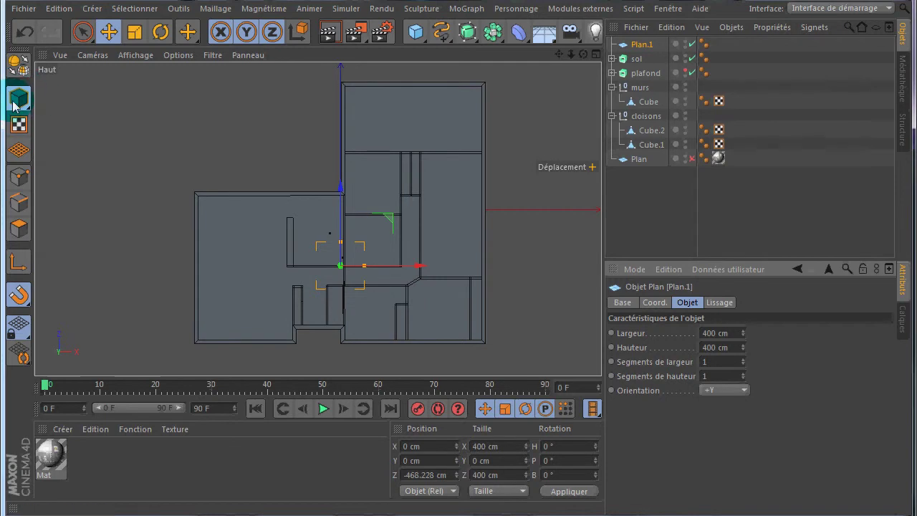
{"action": "left_click", "coordinate": [404, 462]}
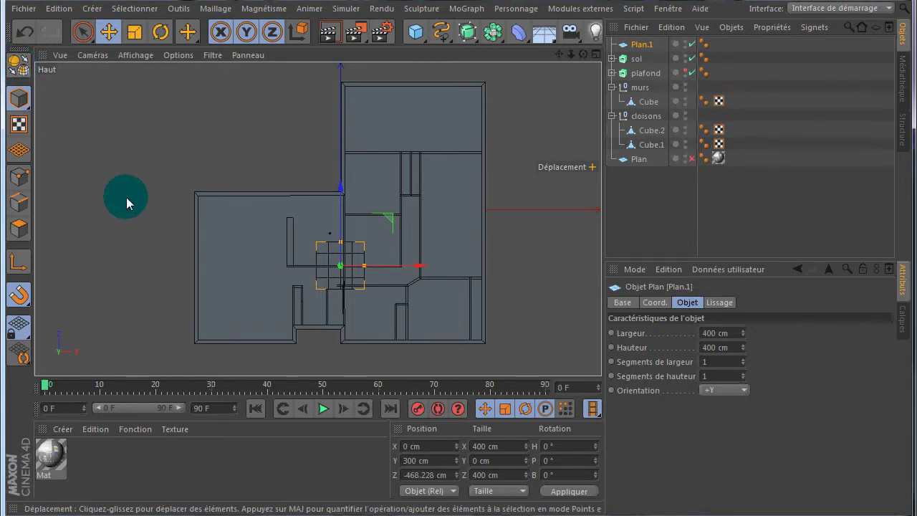
{"action": "key", "text": "c"}
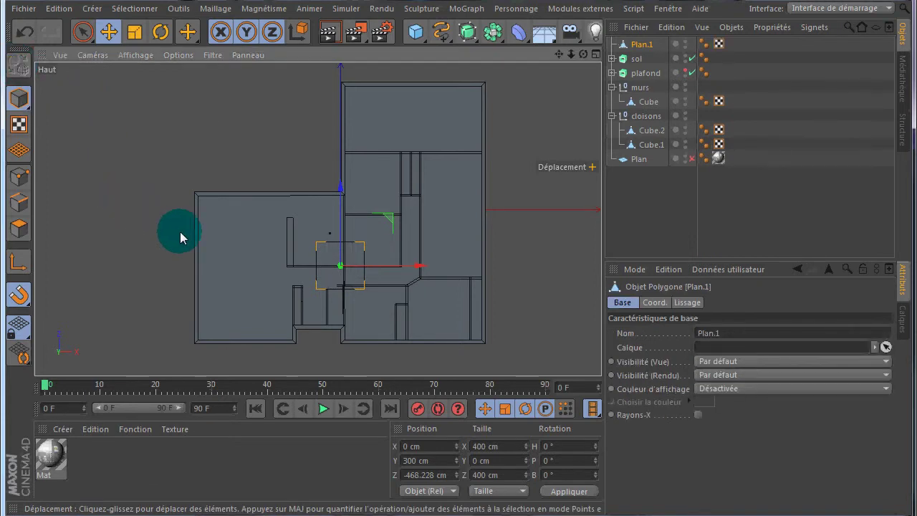
{"action": "left_click", "coordinate": [17, 177]}
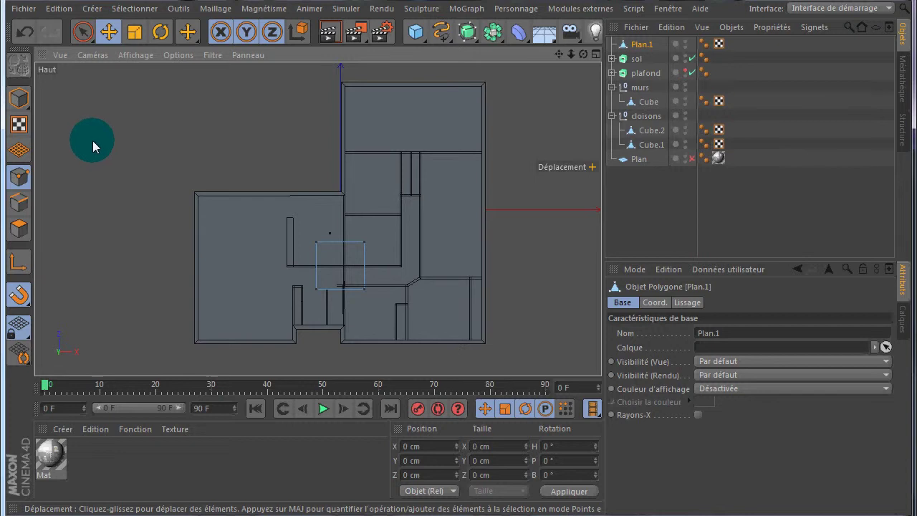
{"action": "left_click", "coordinate": [25, 32]}
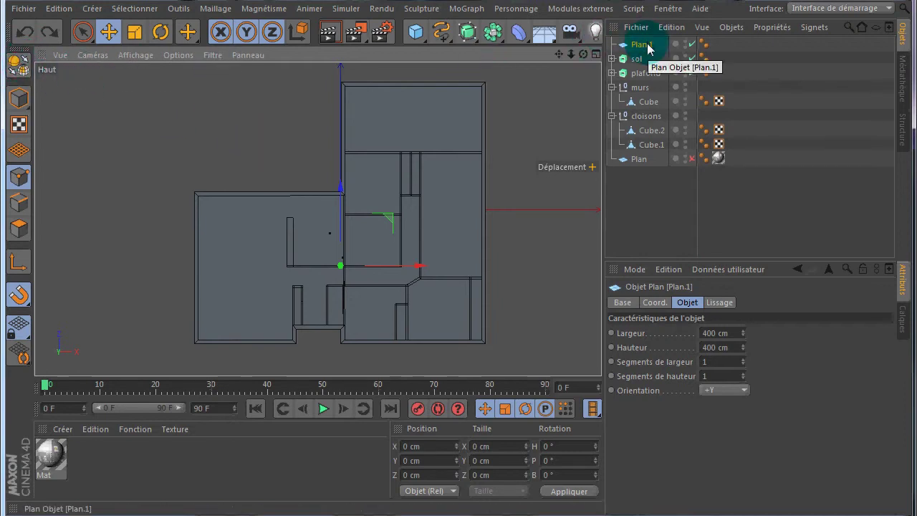
{"action": "left_click", "coordinate": [51, 32]}
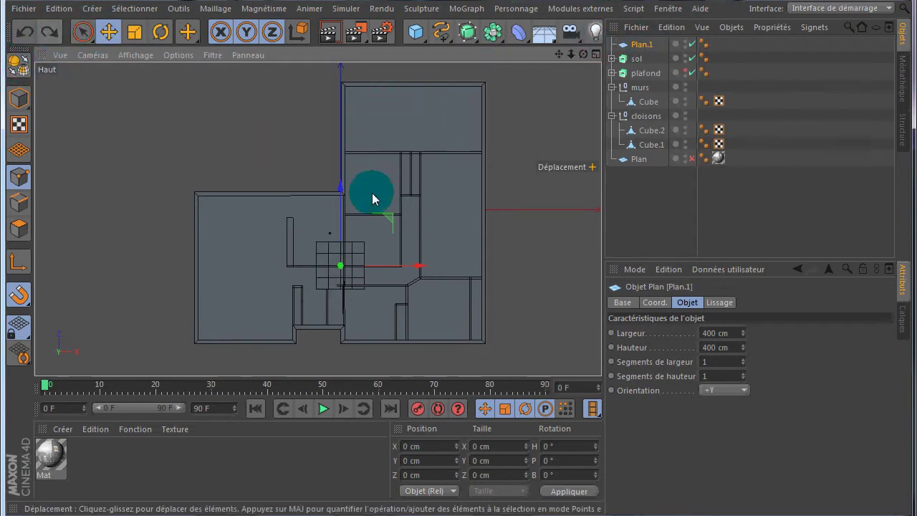
{"action": "left_click", "coordinate": [18, 98]}
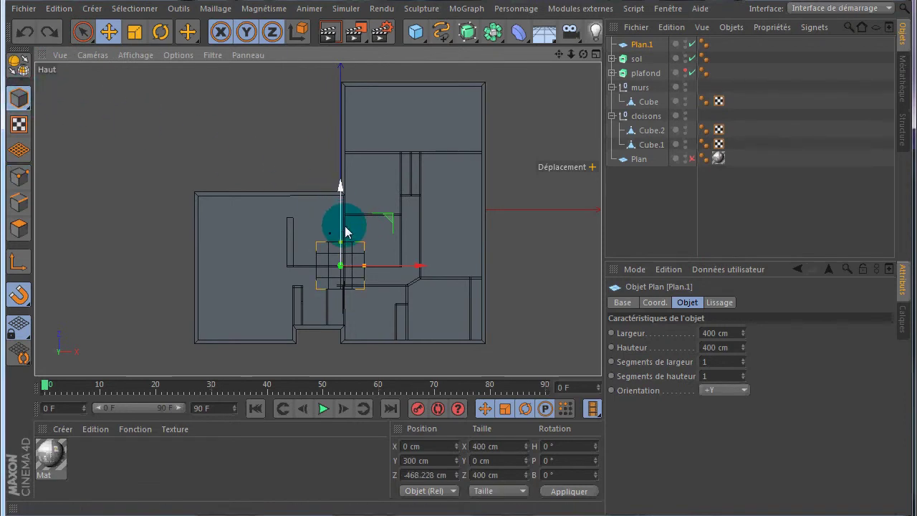
Step: Stretch the plane to about 1035 cm in height and widen it to the outer side walls, about 2421 cm
{"action": "left_click_drag", "start_coordinate": [342, 241], "coordinate": [346, 208]}
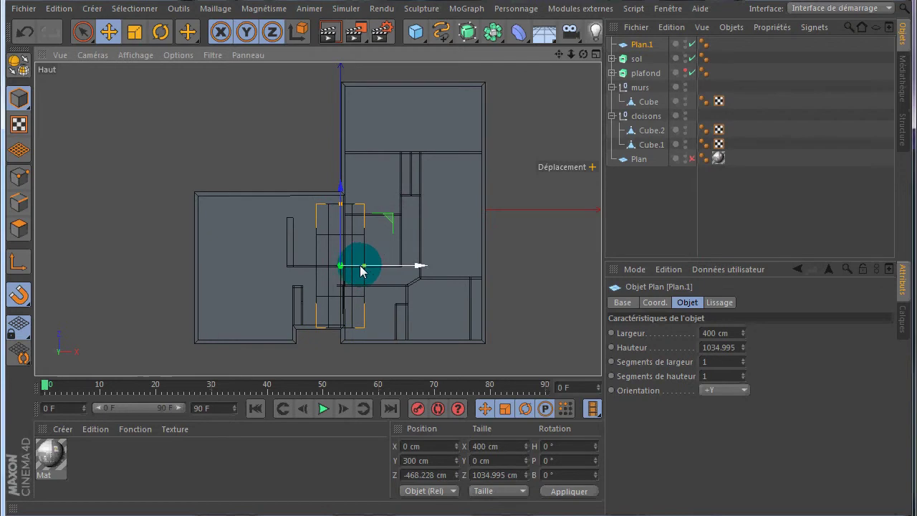
{"action": "left_click_drag", "start_coordinate": [365, 268], "coordinate": [478, 271]}
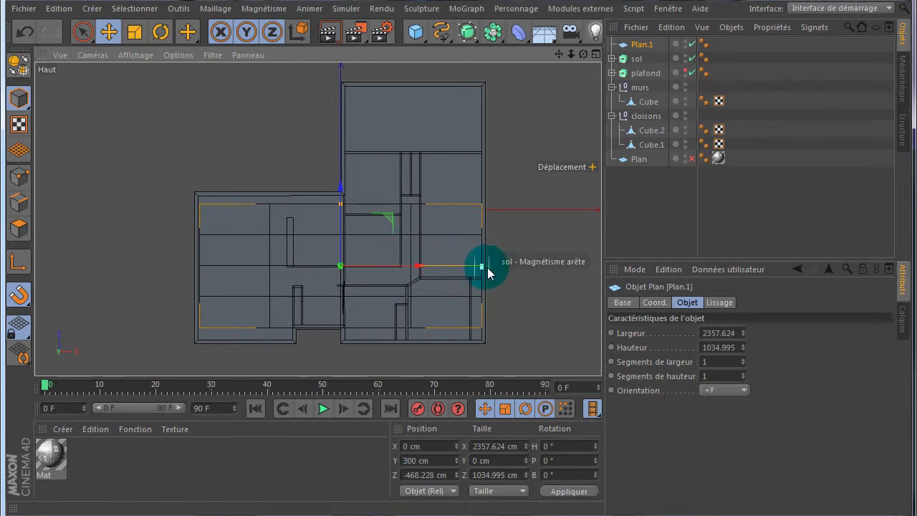
{"action": "left_click_drag", "start_coordinate": [490, 273], "coordinate": [485, 266]}
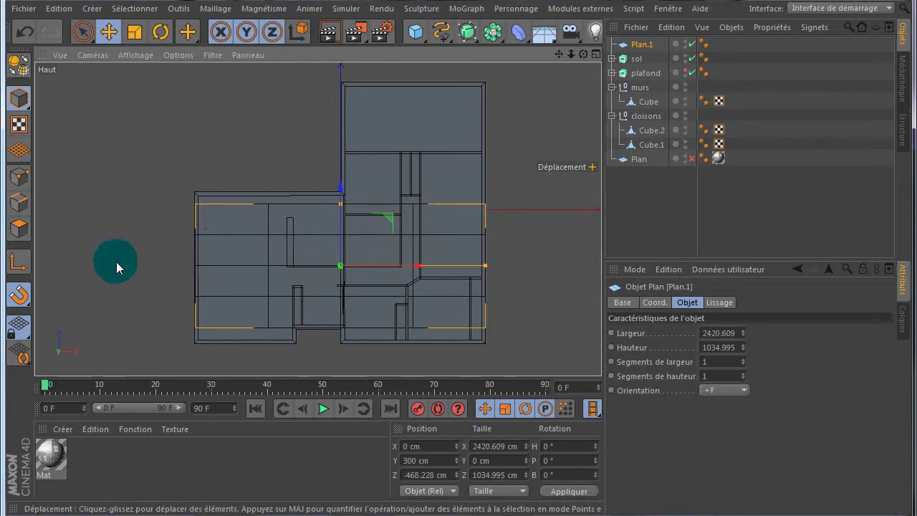
Step: Detach the snapping options as a floating palette and place it beside the viewport
{"action": "left_click", "coordinate": [25, 296]}
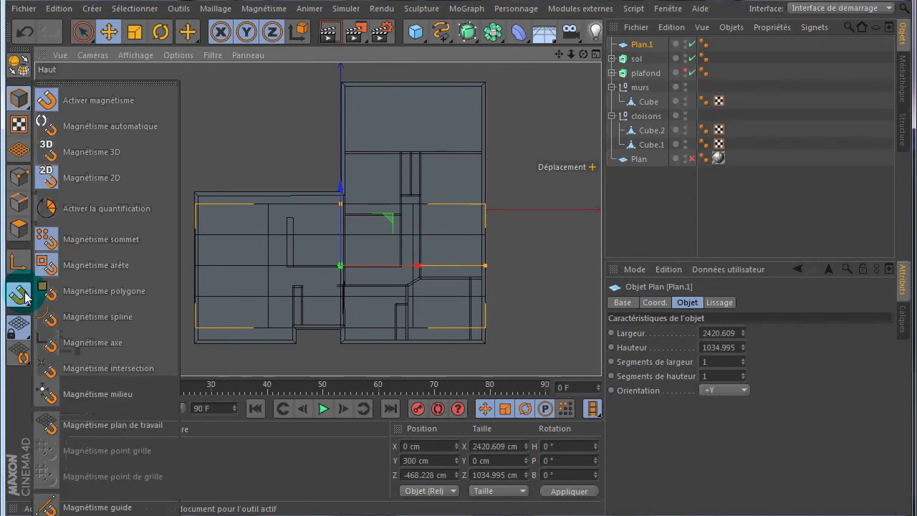
{"action": "left_click", "coordinate": [109, 83]}
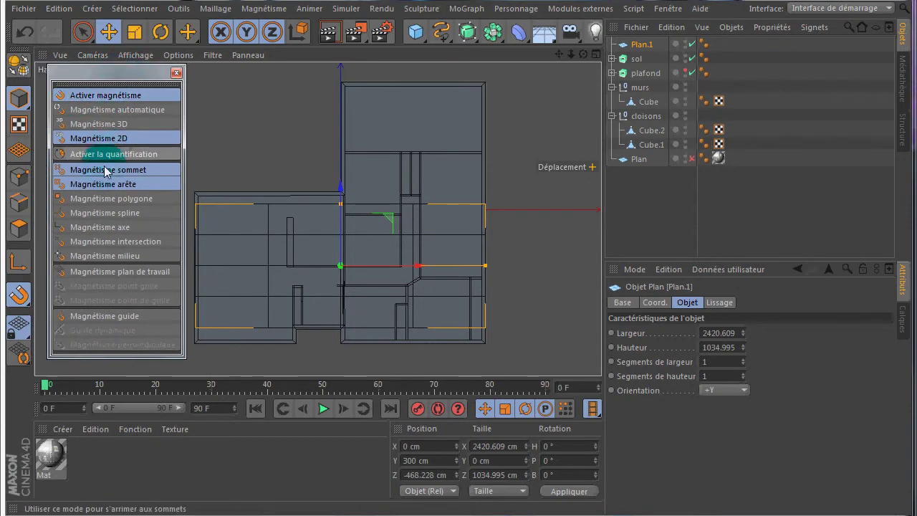
{"action": "left_click_drag", "start_coordinate": [121, 75], "coordinate": [732, 192]}
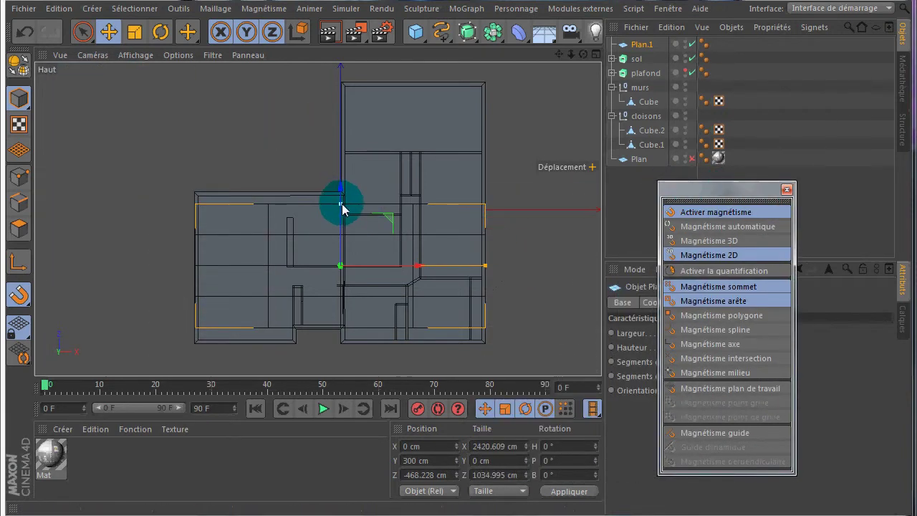
Step: Extend the plane's height to about 1229 cm at the upper outer wall of the left wing and make it editable
{"action": "left_click_drag", "start_coordinate": [342, 205], "coordinate": [342, 199]}
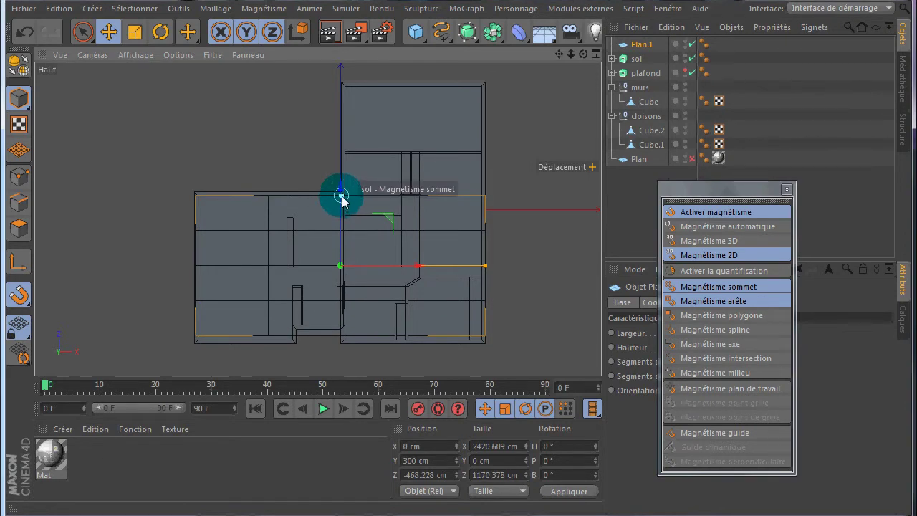
{"action": "left_click_drag", "start_coordinate": [342, 194], "coordinate": [343, 192]}
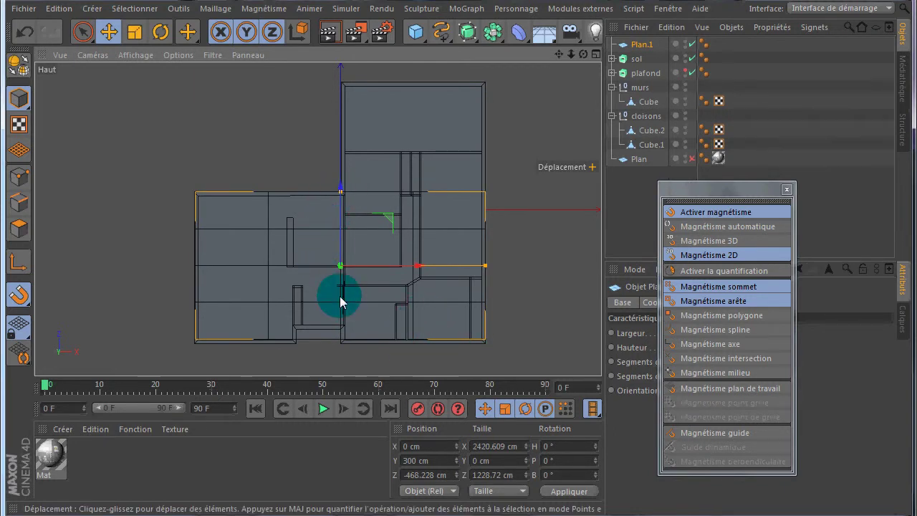
{"action": "left_click", "coordinate": [22, 66]}
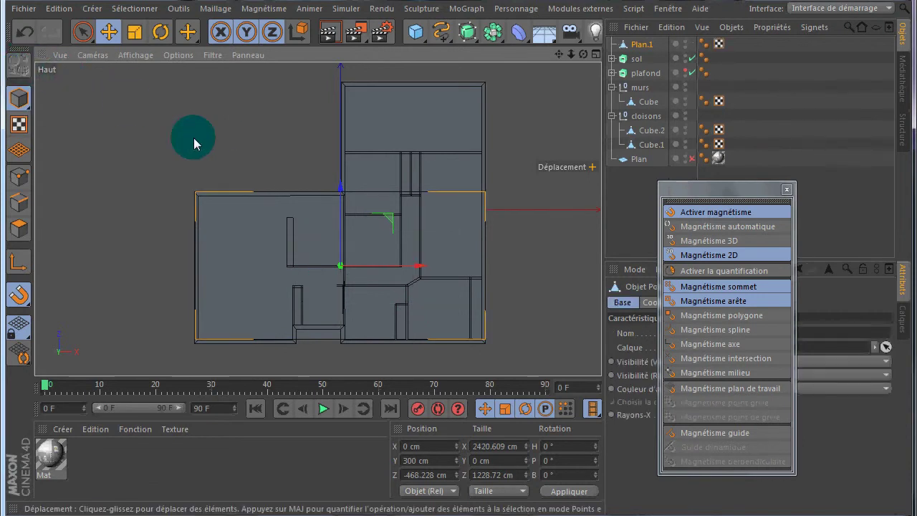
Step: In point mode, snap the plane's lower-right corner point onto the outer corner of the walls
{"action": "left_click", "coordinate": [19, 175]}
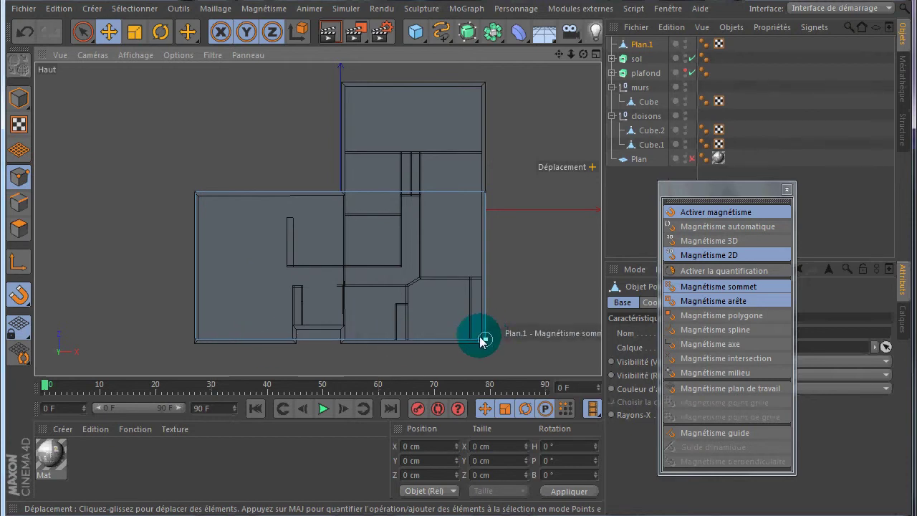
{"action": "scroll", "coordinate": [487, 354], "scroll_direction": "up", "scroll_amount": 4}
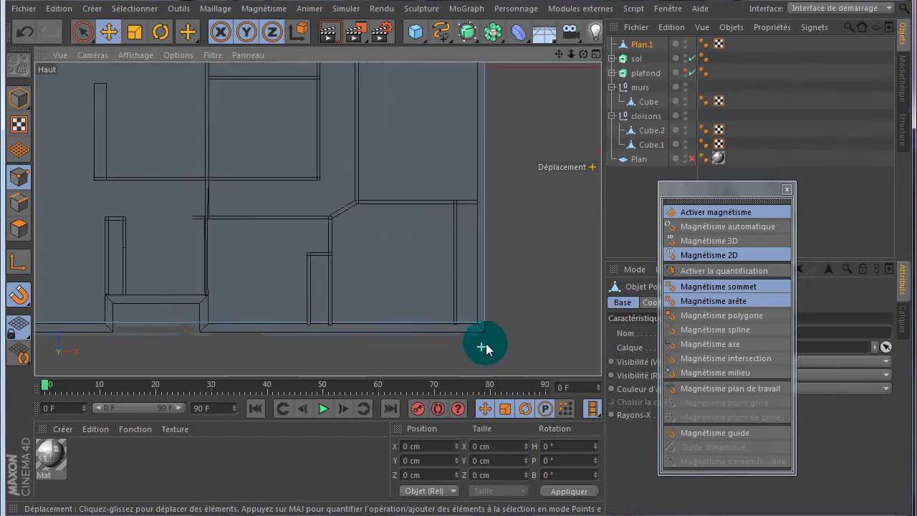
{"action": "scroll", "coordinate": [484, 349], "scroll_direction": "up", "scroll_amount": 2}
{"action": "mouse_move", "coordinate": [495, 306]}
{"action": "left_mouse_down"}
{"action": "mouse_move", "coordinate": [504, 264]}
{"action": "mouse_move", "coordinate": [497, 227]}
{"action": "mouse_move", "coordinate": [495, 317]}
{"action": "left_mouse_up"}
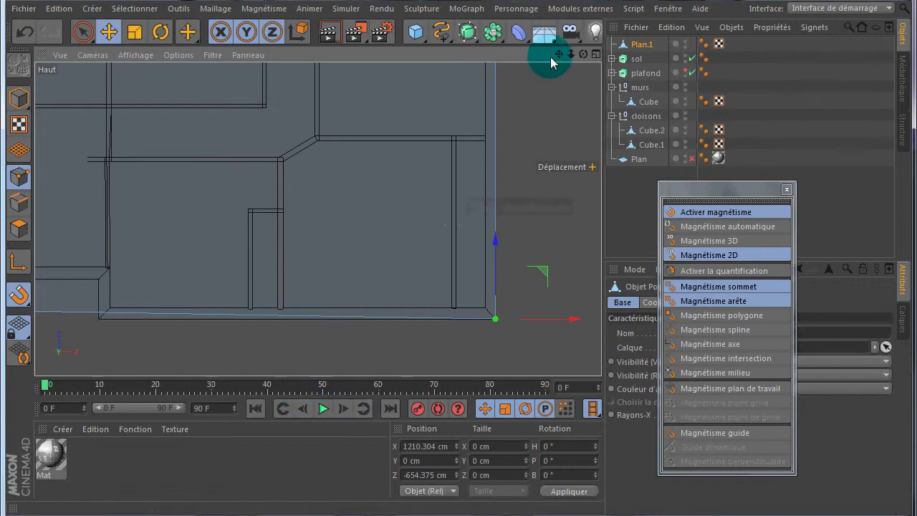
Step: Snap the plane's lower-left and upper-left corner points onto the matching outer corners of the left wing
{"action": "middle_click_drag", "start_coordinate": [466, 219], "coordinate": [479, 217], "text": "alt"}
{"action": "left_click_drag", "start_coordinate": [478, 217], "coordinate": [496, 218]}
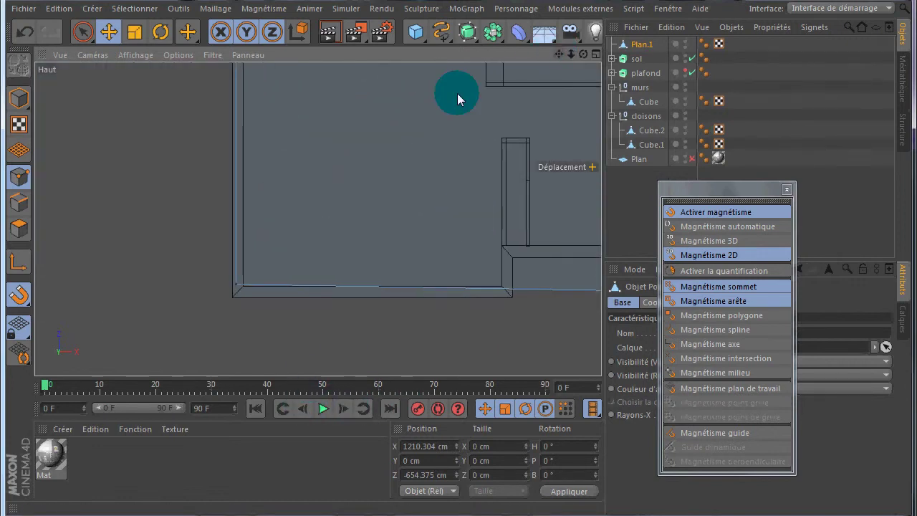
{"action": "mouse_move", "coordinate": [234, 293]}
{"action": "left_mouse_down"}
{"action": "mouse_move", "coordinate": [235, 208]}
{"action": "mouse_move", "coordinate": [287, 246]}
{"action": "mouse_move", "coordinate": [318, 300]}
{"action": "mouse_move", "coordinate": [239, 244]}
{"action": "mouse_move", "coordinate": [231, 219]}
{"action": "mouse_move", "coordinate": [254, 232]}
{"action": "mouse_move", "coordinate": [227, 280]}
{"action": "mouse_move", "coordinate": [237, 296]}
{"action": "mouse_move", "coordinate": [246, 286]}
{"action": "mouse_move", "coordinate": [239, 301]}
{"action": "left_mouse_up"}
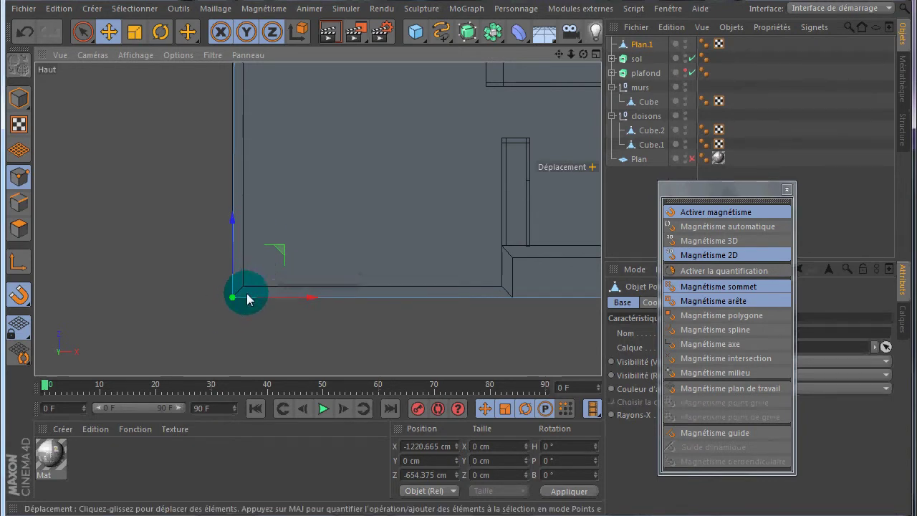
{"action": "left_click_drag", "start_coordinate": [558, 55], "coordinate": [459, 218]}
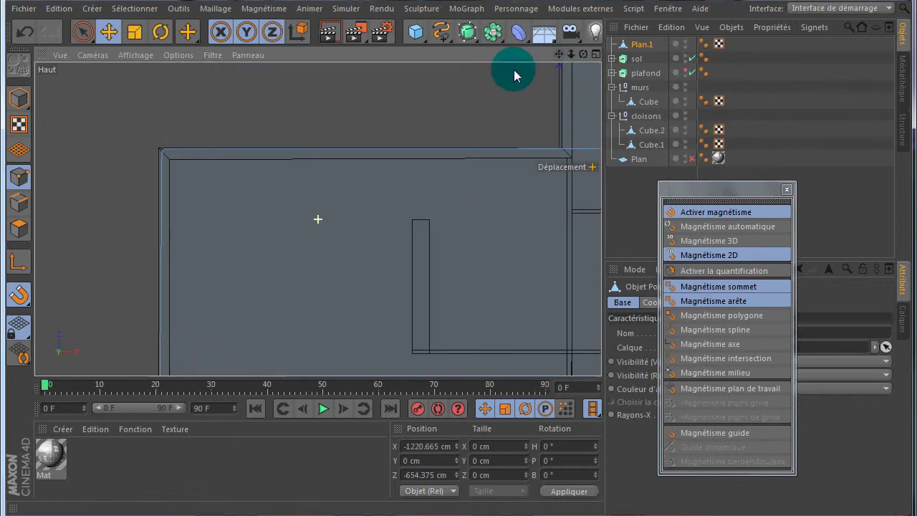
{"action": "left_click_drag", "start_coordinate": [192, 163], "coordinate": [238, 148]}
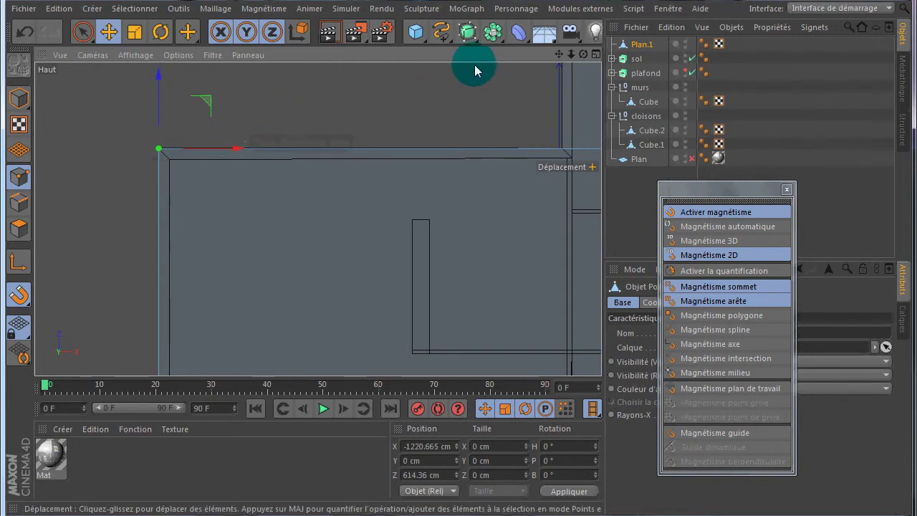
Step: Switch the plane to edge mode and activate the Knife tool (Couteau) for cutting it
{"action": "left_click_drag", "start_coordinate": [560, 55], "coordinate": [481, 179]}
{"action": "scroll", "coordinate": [448, 215], "scroll_direction": "down", "scroll_amount": 5}
{"action": "left_click_drag", "start_coordinate": [559, 54], "coordinate": [460, 219]}
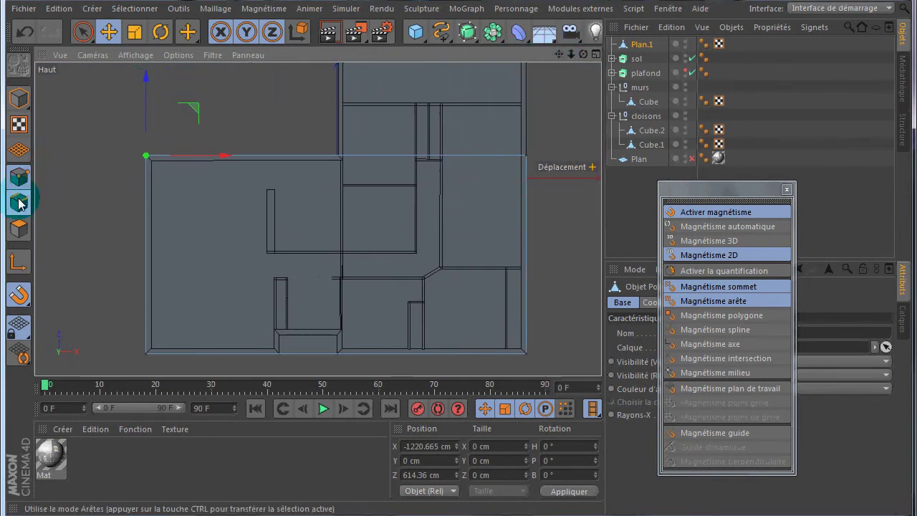
{"action": "left_click", "coordinate": [19, 204]}
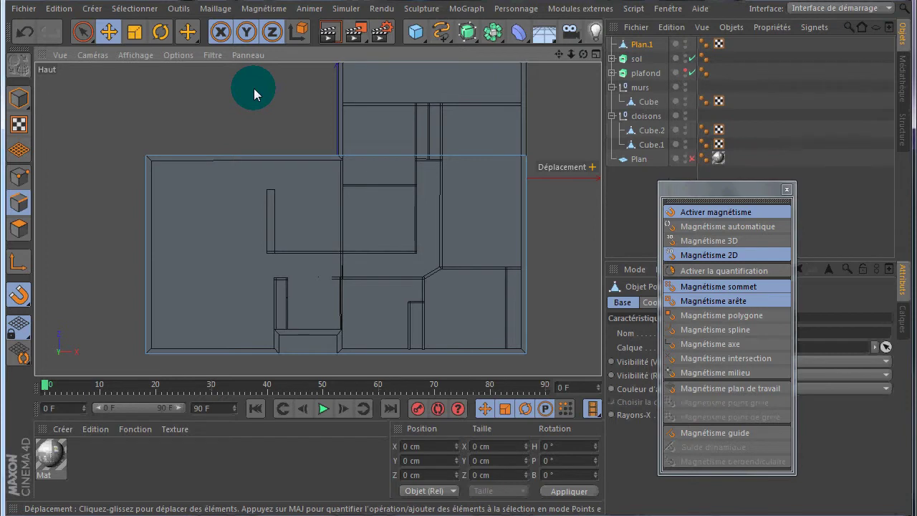
{"action": "key", "text": "k"}
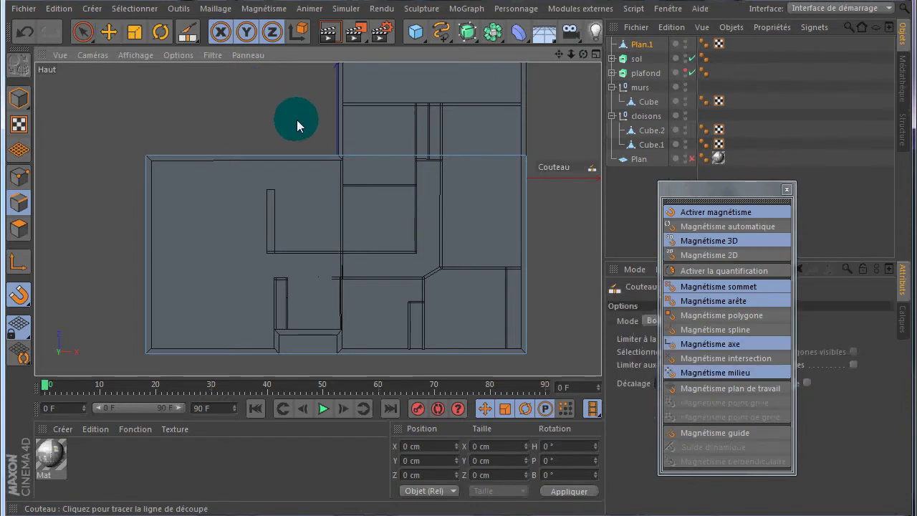
{"action": "right_click", "coordinate": [263, 116]}
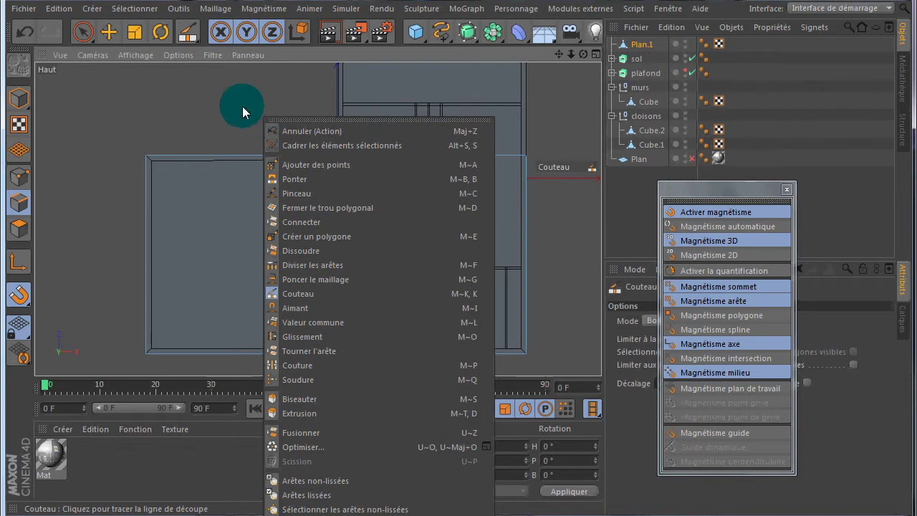
{"action": "left_click", "coordinate": [242, 106]}
{"action": "right_click", "coordinate": [242, 106]}
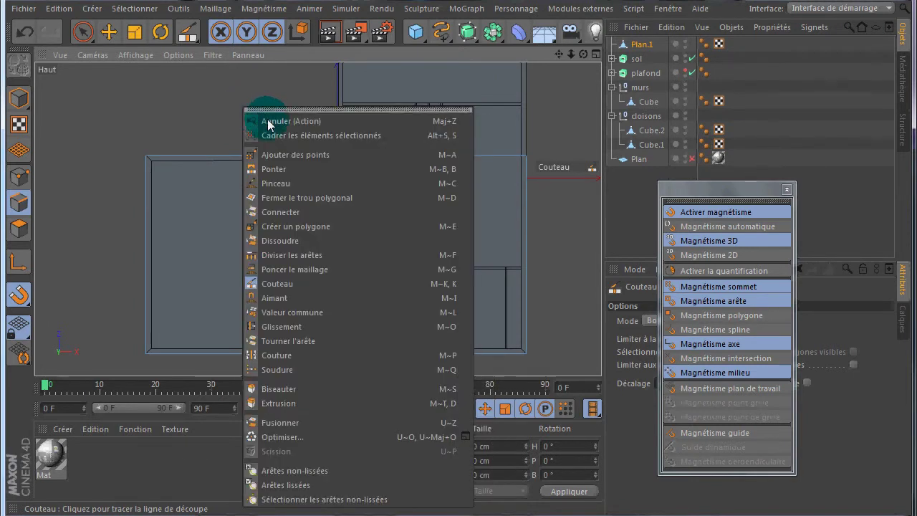
{"action": "left_click", "coordinate": [281, 284]}
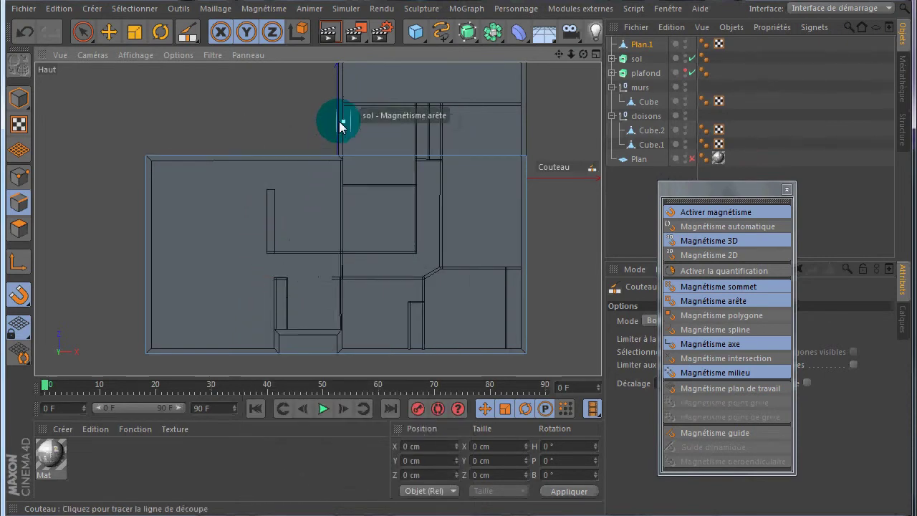
Step: With snapping off, loop-cut the plane vertically at the inner corner where the left wing meets the upper wing
{"action": "left_click_drag", "start_coordinate": [727, 192], "coordinate": [822, 180]}
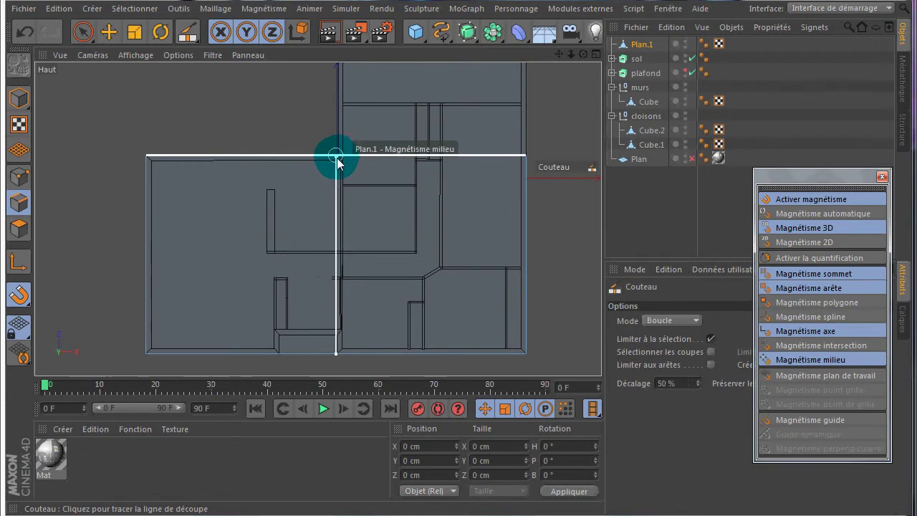
{"action": "left_click", "coordinate": [837, 201]}
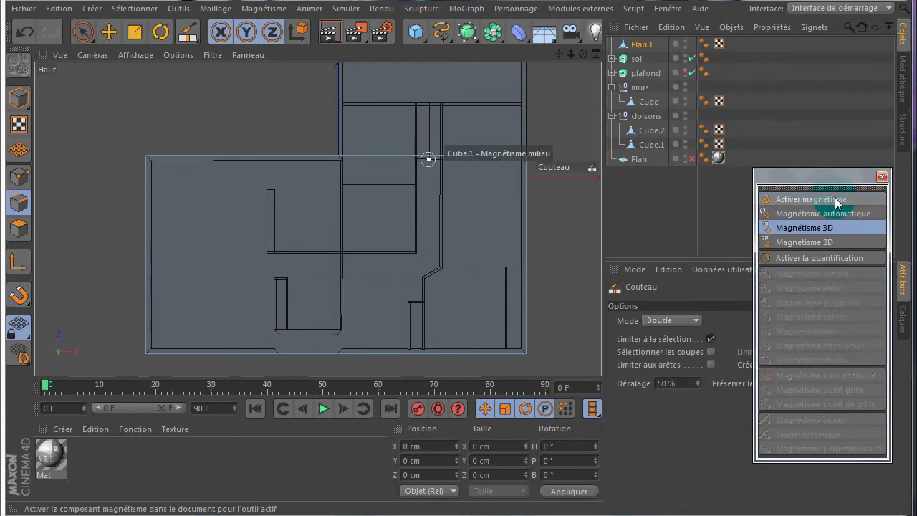
{"action": "left_click", "coordinate": [339, 158]}
{"action": "scroll", "coordinate": [340, 161], "scroll_direction": "up", "scroll_amount": 5}
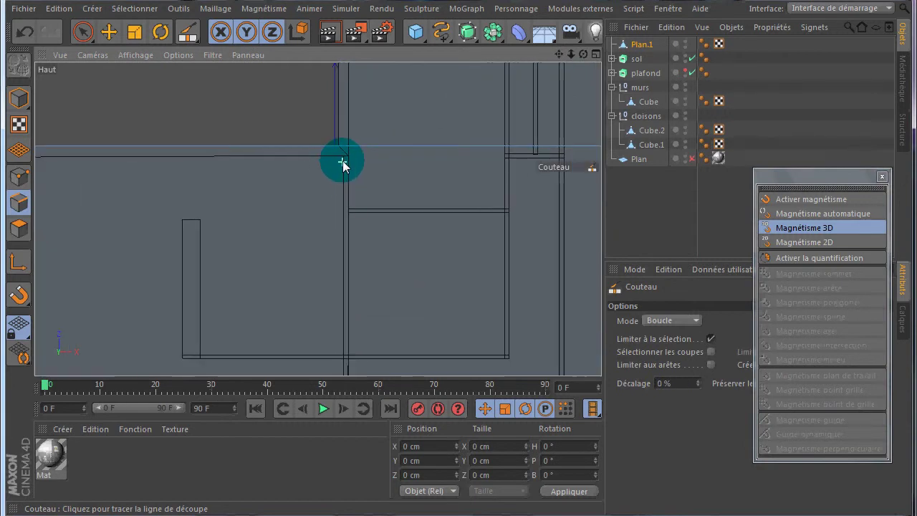
{"action": "scroll", "coordinate": [343, 165], "scroll_direction": "up", "scroll_amount": 5}
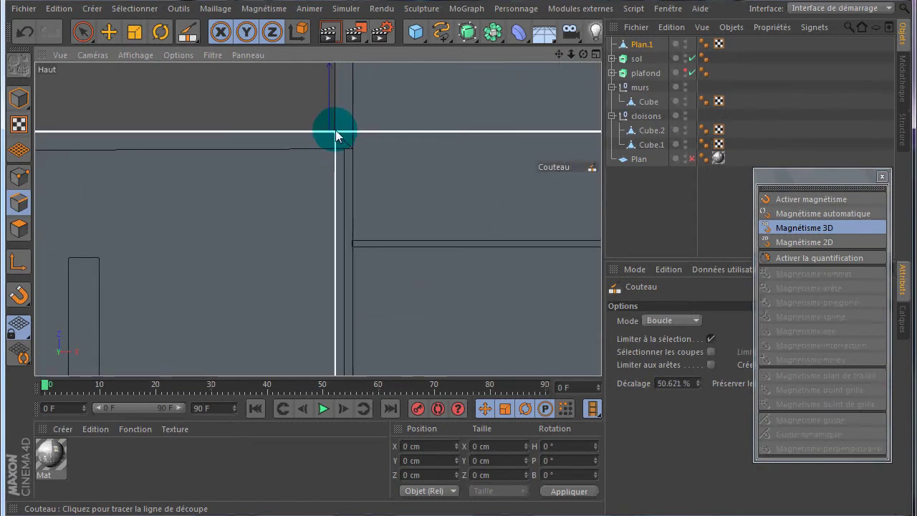
{"action": "left_click", "coordinate": [335, 130]}
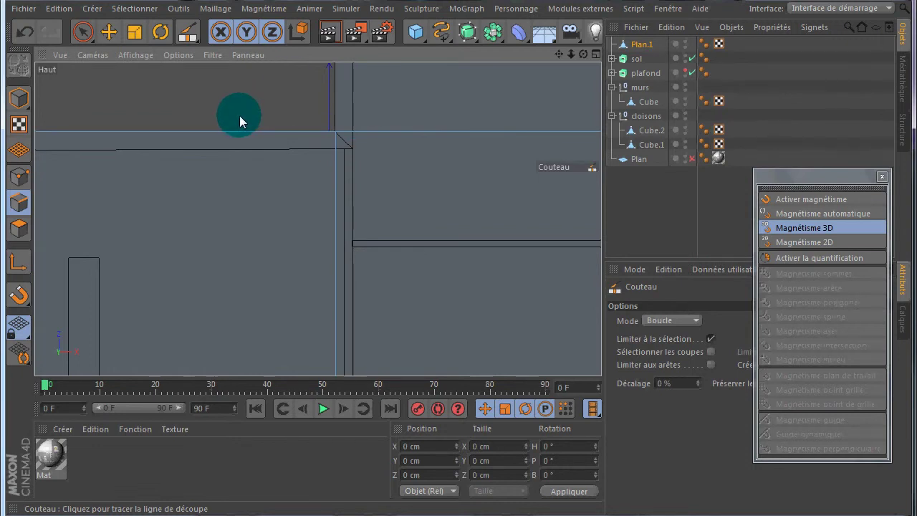
Step: With the Move tool, select the plane's upper edge segment between the new cut and the right outer wall
{"action": "scroll", "coordinate": [239, 116], "scroll_direction": "down", "scroll_amount": 6}
{"action": "scroll", "coordinate": [351, 208], "scroll_direction": "down", "scroll_amount": 3}
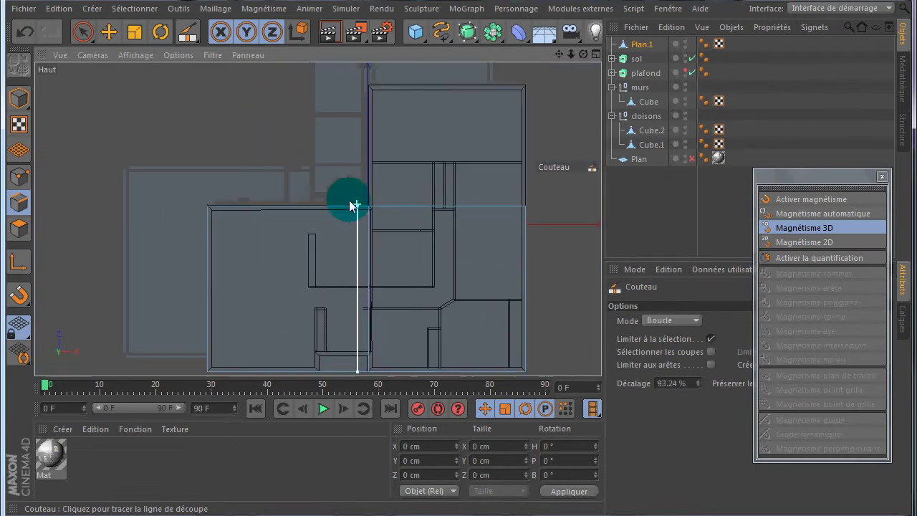
{"action": "scroll", "coordinate": [356, 207], "scroll_direction": "up", "scroll_amount": 4}
{"action": "left_click_drag", "start_coordinate": [559, 55], "coordinate": [159, 117]}
{"action": "left_click", "coordinate": [109, 32]}
{"action": "left_click", "coordinate": [421, 247]}
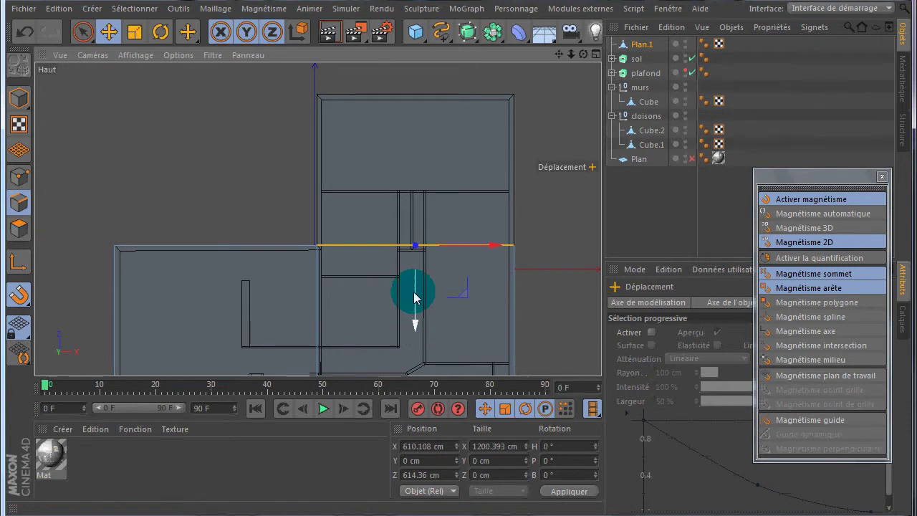
{"action": "right_click", "coordinate": [209, 132]}
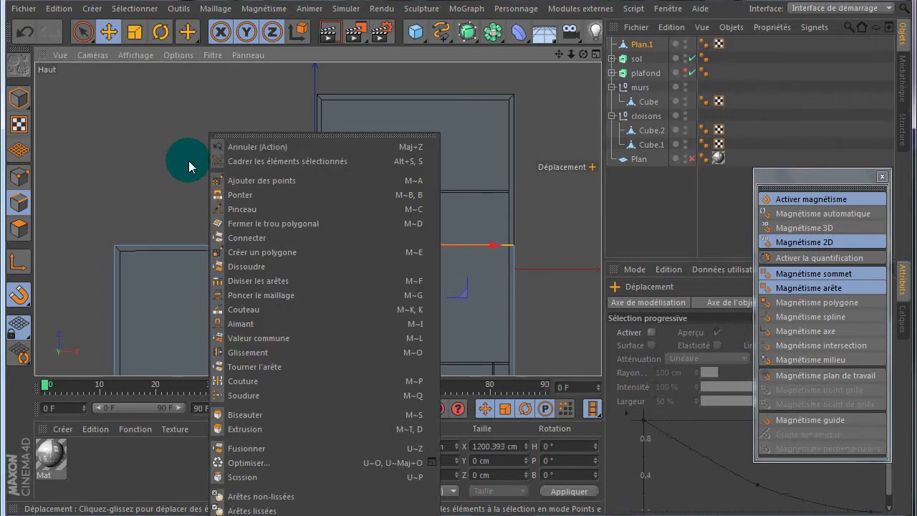
{"action": "left_click", "coordinate": [248, 429]}
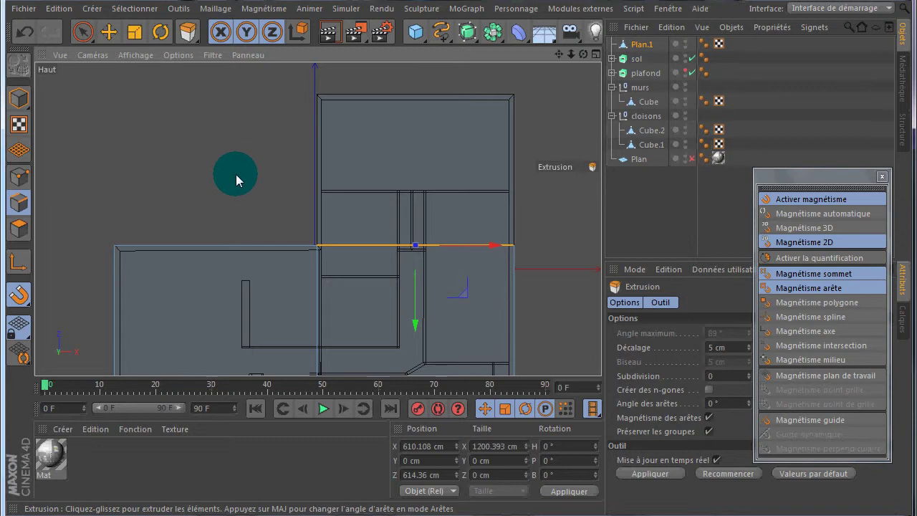
{"action": "left_click", "coordinate": [109, 31]}
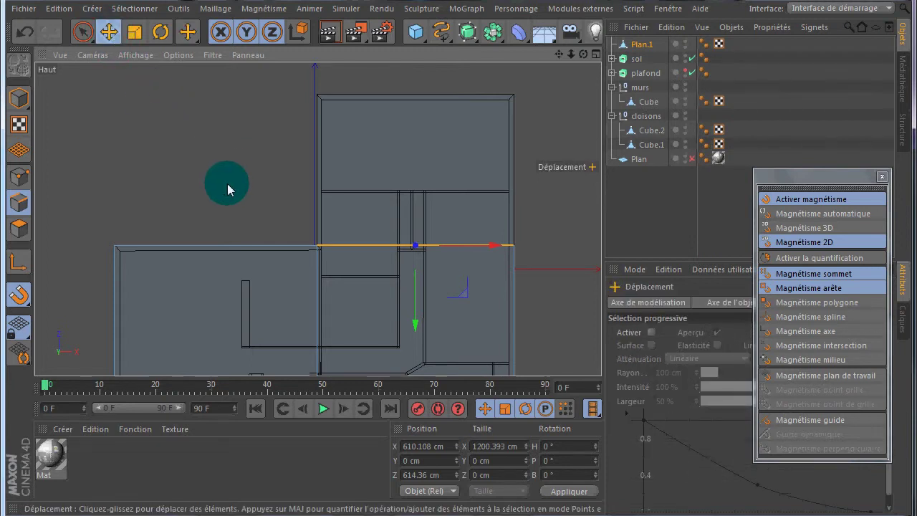
{"action": "key", "text": "d"}
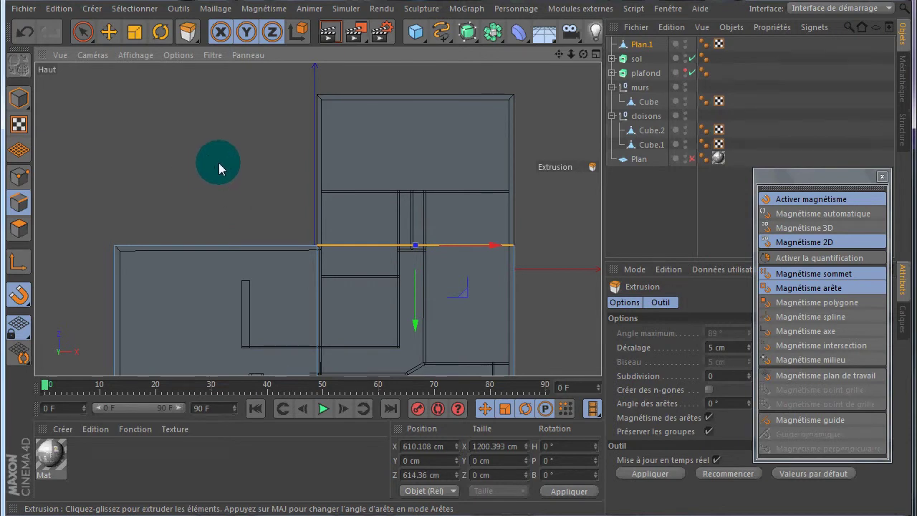
Step: Extrude the selected edge up to the upper wing's outer wall, at Z 1534.232 cm, by moving a copy of it
{"action": "left_click", "coordinate": [109, 32]}
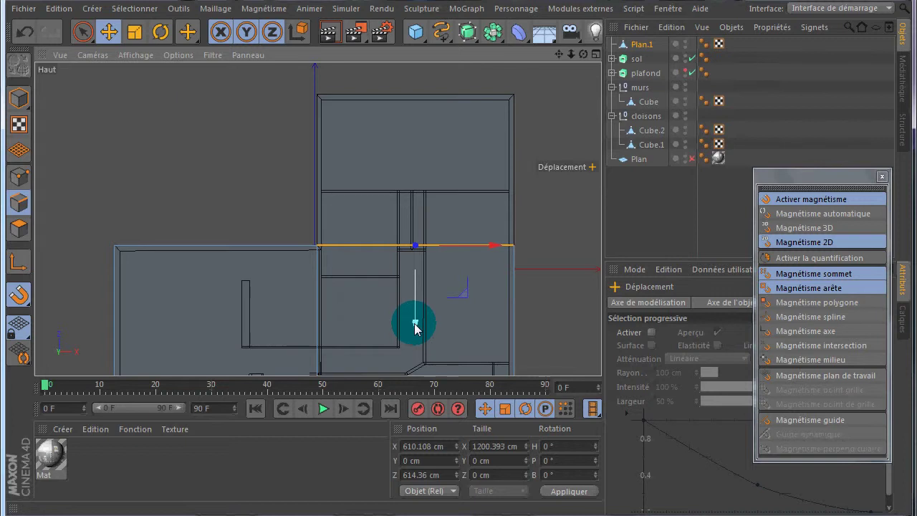
{"action": "left_click_drag", "start_coordinate": [415, 328], "coordinate": [417, 172]}
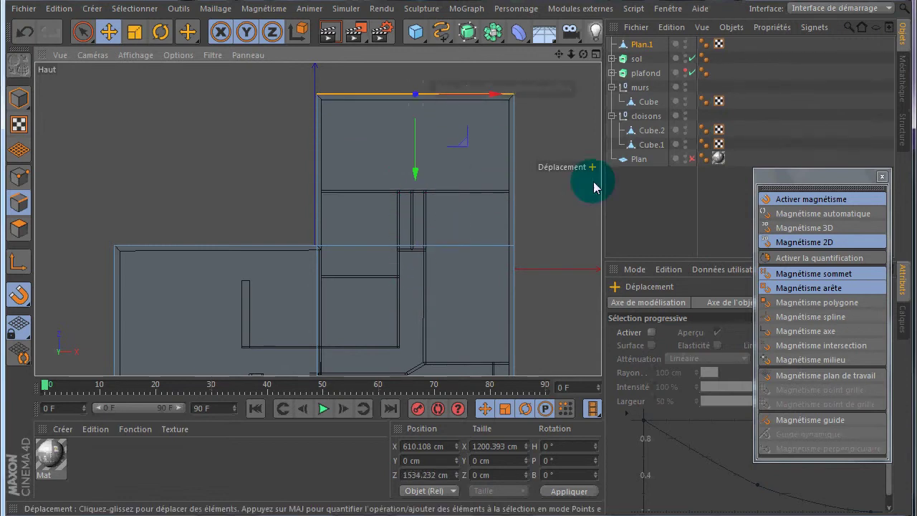
{"action": "left_click", "coordinate": [826, 199]}
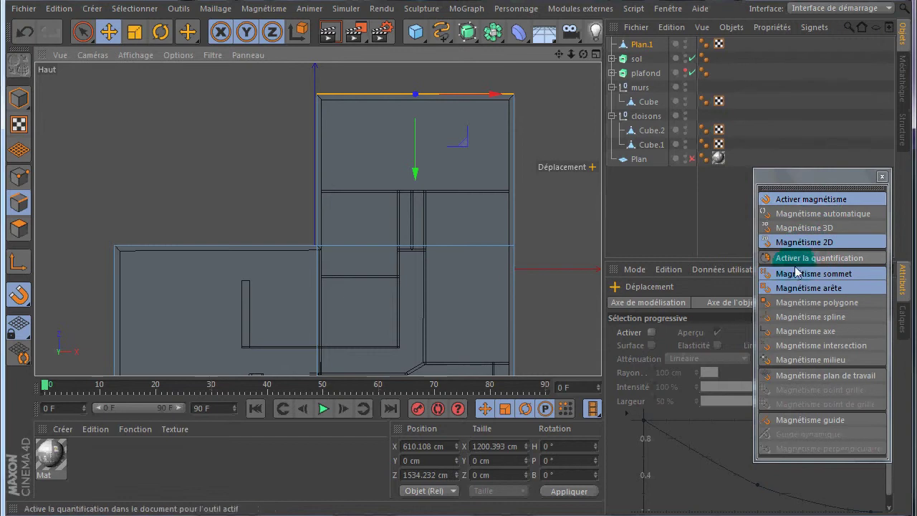
{"action": "left_click", "coordinate": [425, 95]}
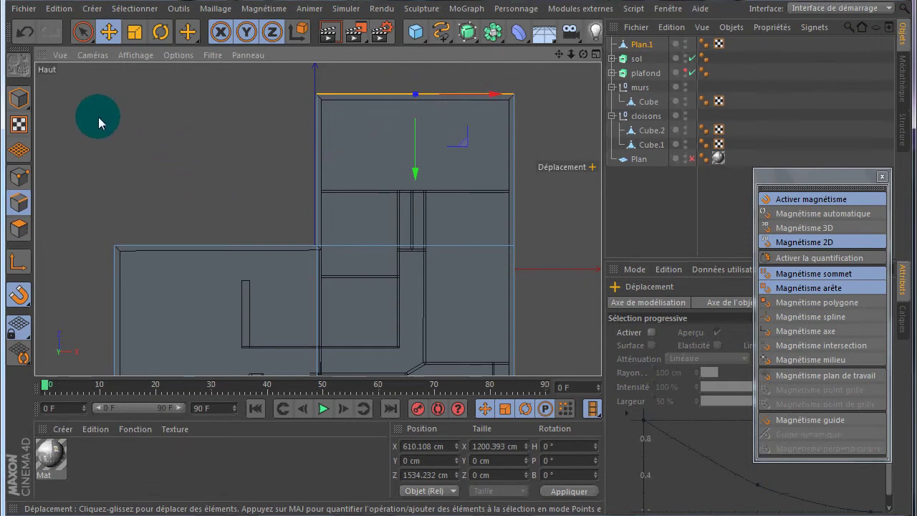
Step: Switch to point mode and turn snapping off for the Move tool
{"action": "left_click", "coordinate": [18, 178]}
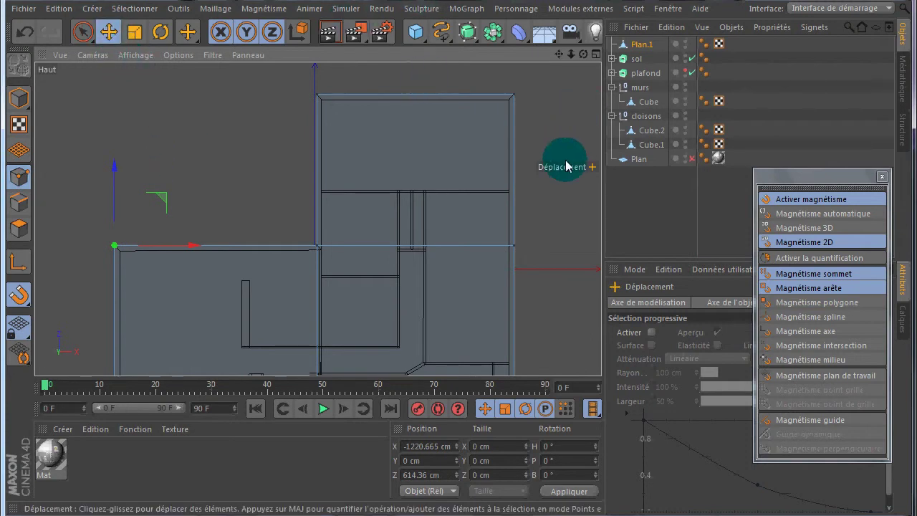
{"action": "scroll", "coordinate": [563, 189], "scroll_direction": "down", "scroll_amount": 1}
{"action": "left_click_drag", "start_coordinate": [559, 56], "coordinate": [459, 221]}
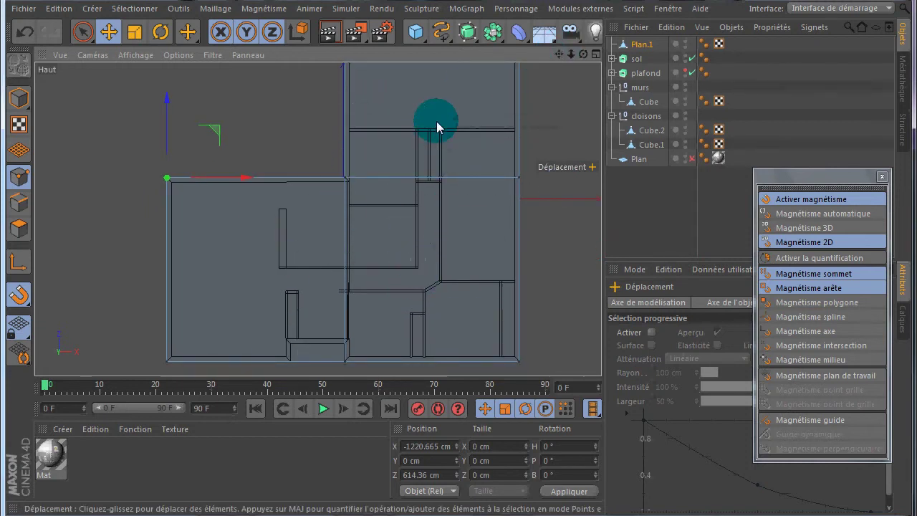
{"action": "left_click", "coordinate": [848, 199]}
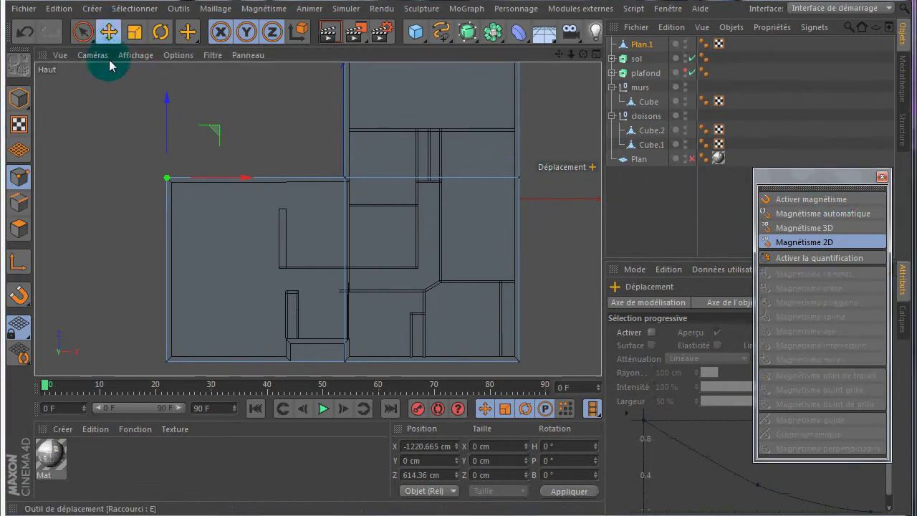
Step: Weld the cut's lower point and the right-hand point level with the inner corner onto the plane's lower-right corner point
{"action": "left_click_drag", "start_coordinate": [347, 366], "coordinate": [520, 375]}
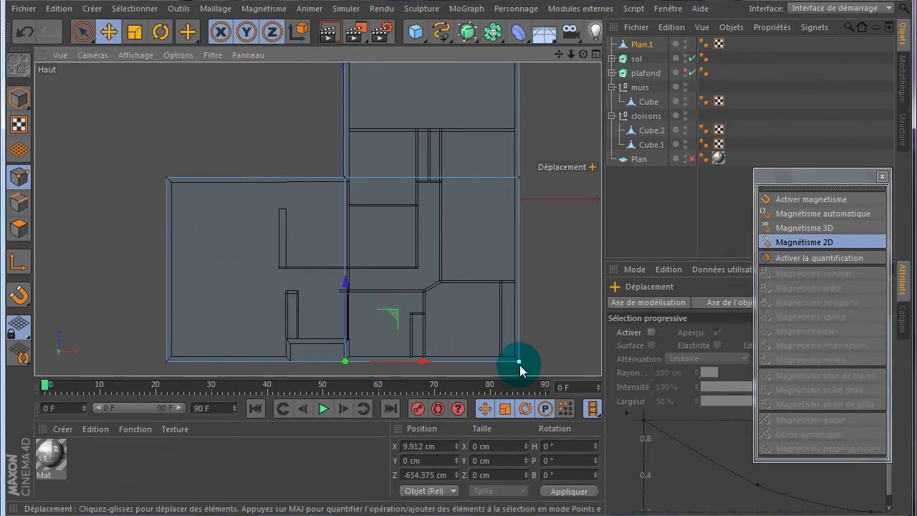
{"action": "left_click", "coordinate": [520, 366], "text": "shift"}
{"action": "left_click", "coordinate": [518, 180], "text": "shift"}
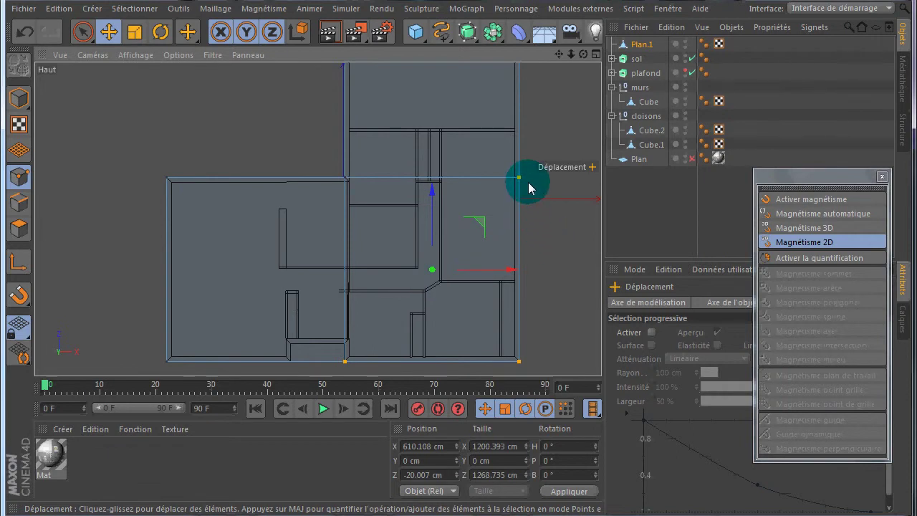
{"action": "right_click", "coordinate": [555, 249]}
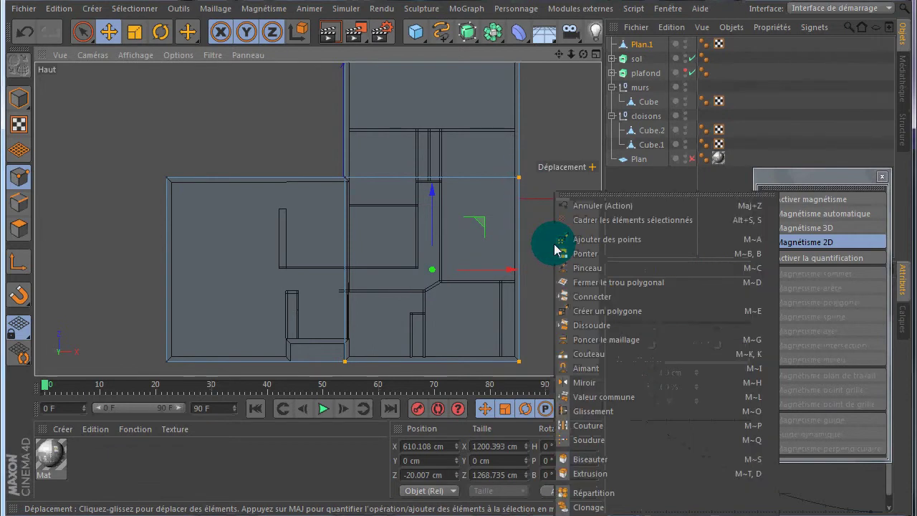
{"action": "left_click", "coordinate": [593, 439]}
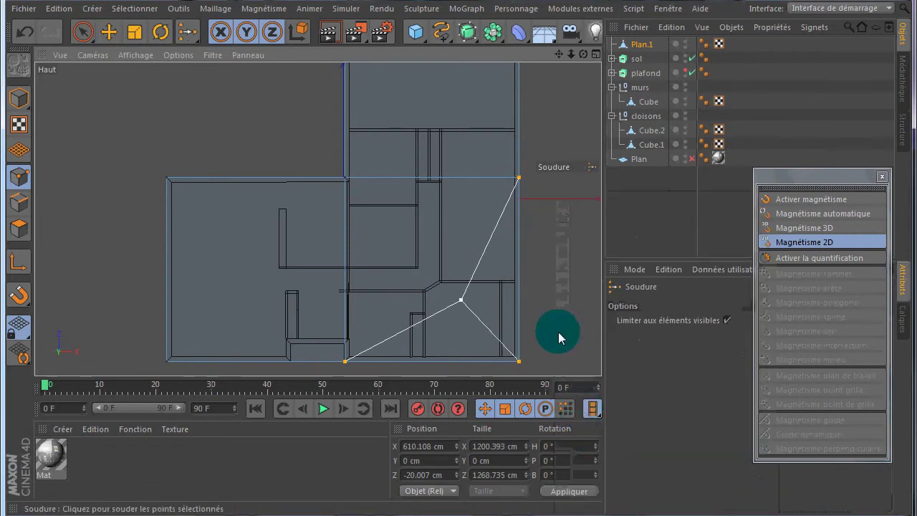
{"action": "left_click", "coordinate": [519, 362]}
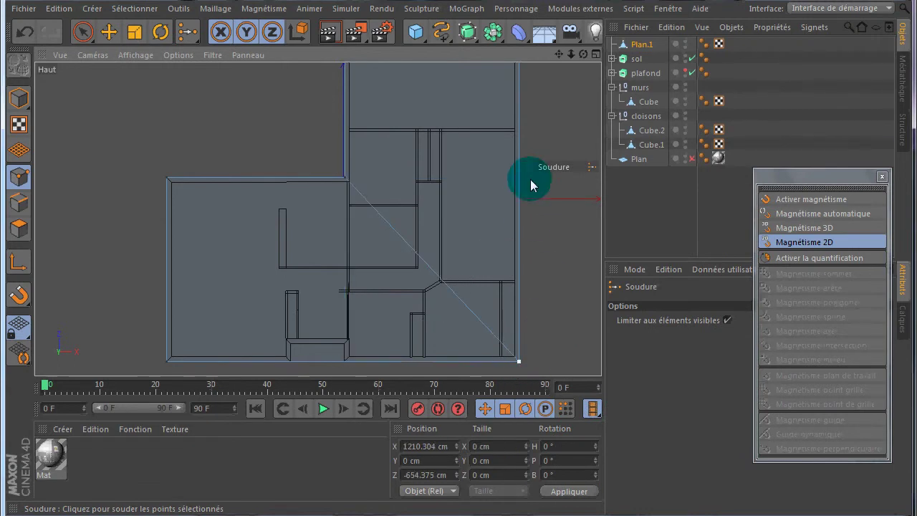
{"action": "left_click", "coordinate": [109, 31]}
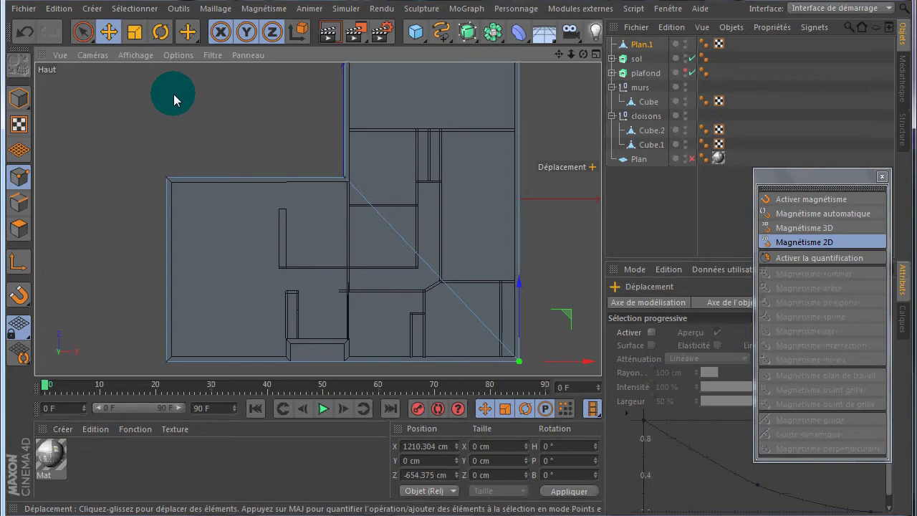
Step: Activate the Knife tool and turn snapping on with the vertex, edge, axis and midpoint modes enabled
{"action": "key", "text": "k"}
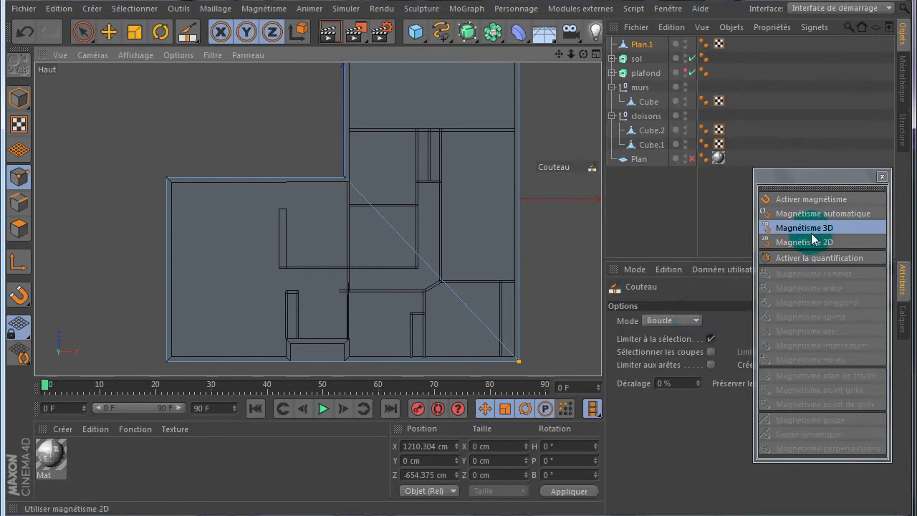
{"action": "left_click", "coordinate": [811, 199]}
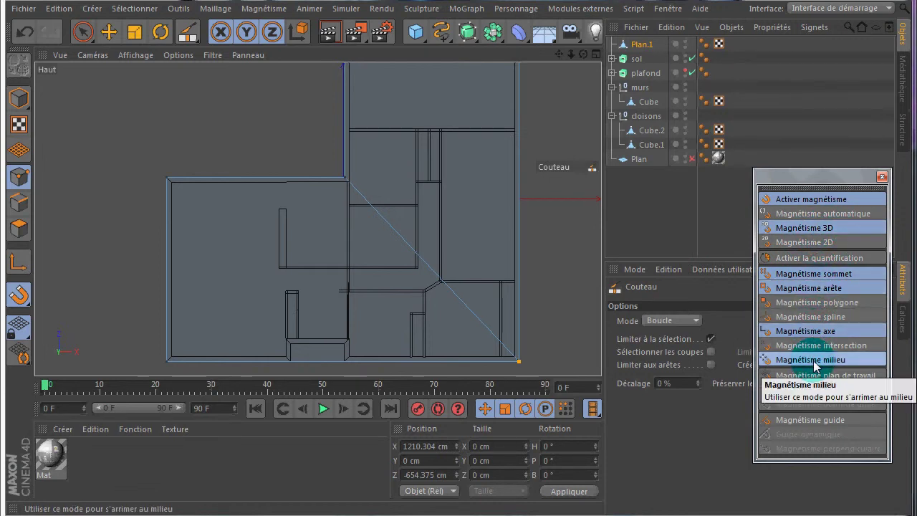
{"action": "left_click", "coordinate": [812, 288]}
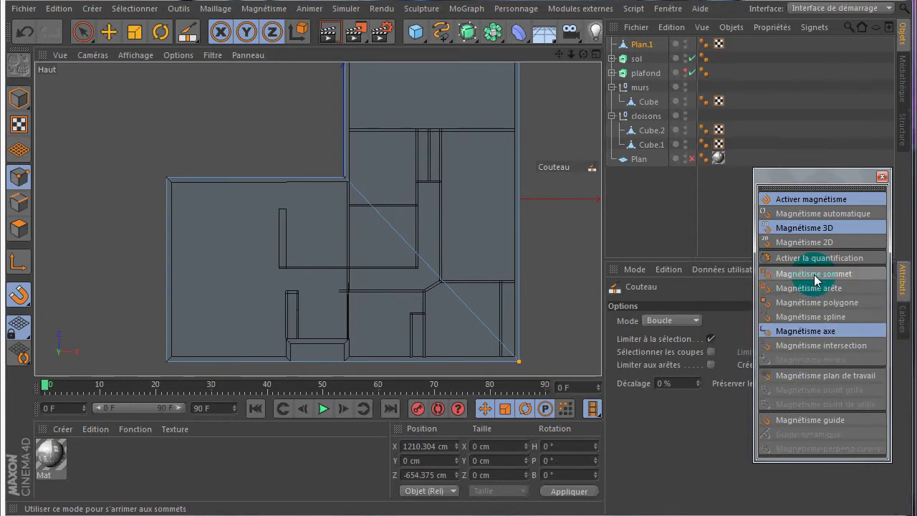
{"action": "left_click", "coordinate": [813, 289]}
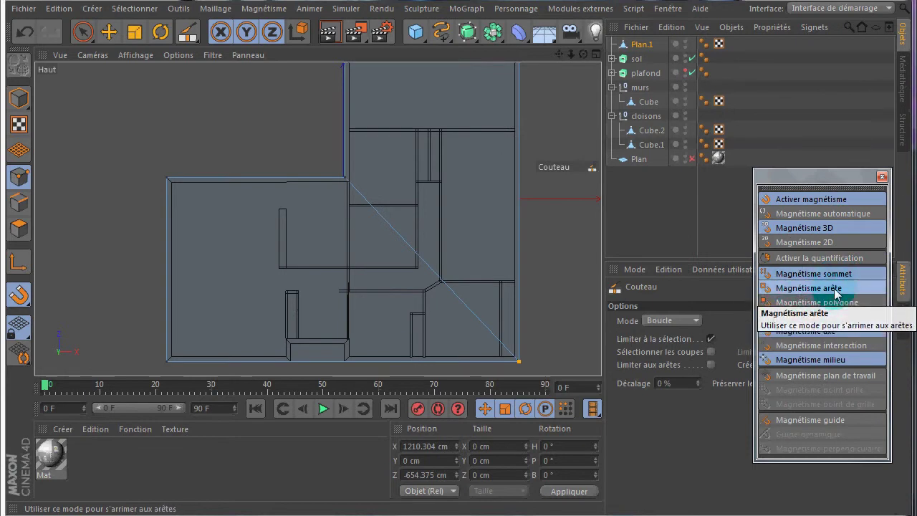
{"action": "left_click", "coordinate": [817, 360]}
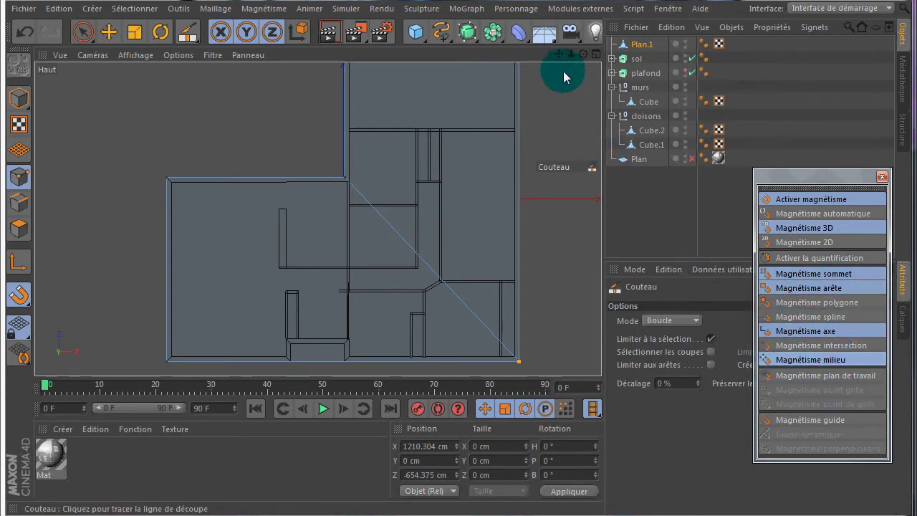
Step: Loop-cut Plan.1 along the middle of both wings with the Knife, turn snapping off and dismiss the snap palette
{"action": "scroll", "coordinate": [557, 86], "scroll_direction": "down", "scroll_amount": 1}
{"action": "left_click_drag", "start_coordinate": [560, 58], "coordinate": [535, 74]}
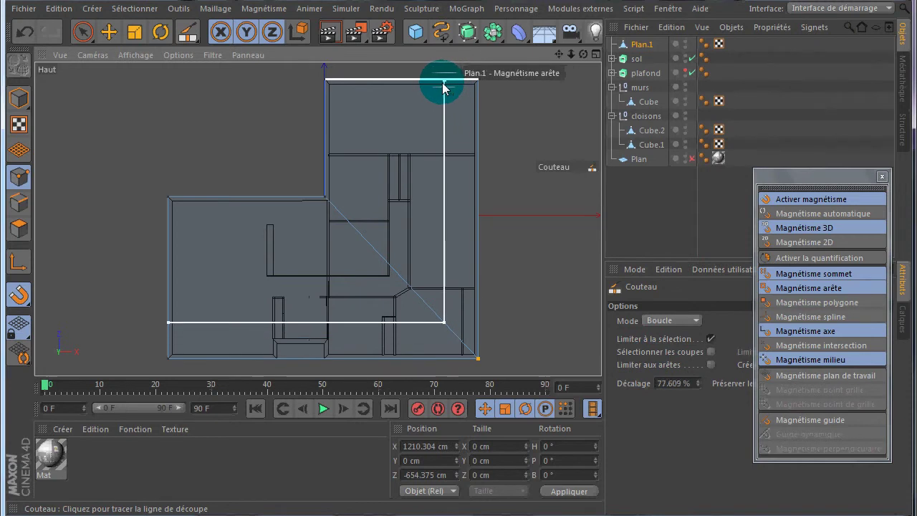
{"action": "left_click", "coordinate": [404, 84]}
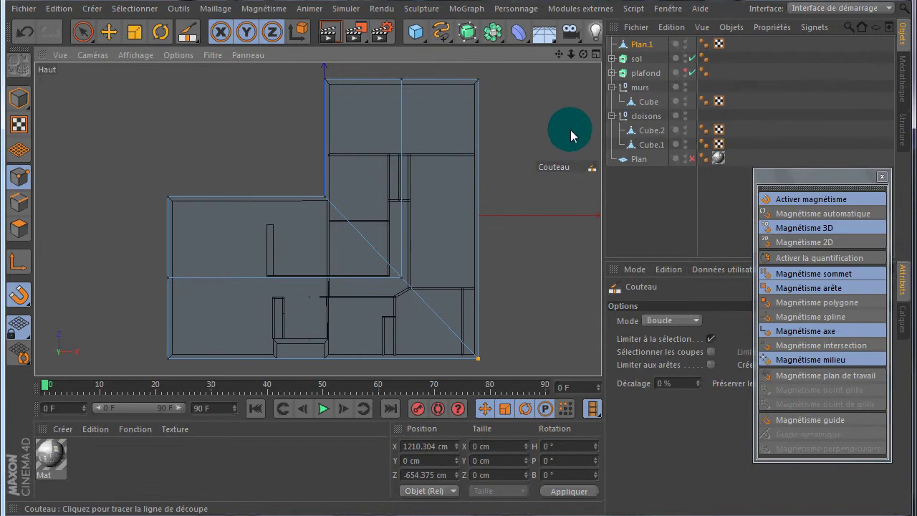
{"action": "left_click", "coordinate": [817, 199]}
{"action": "left_click", "coordinate": [882, 176]}
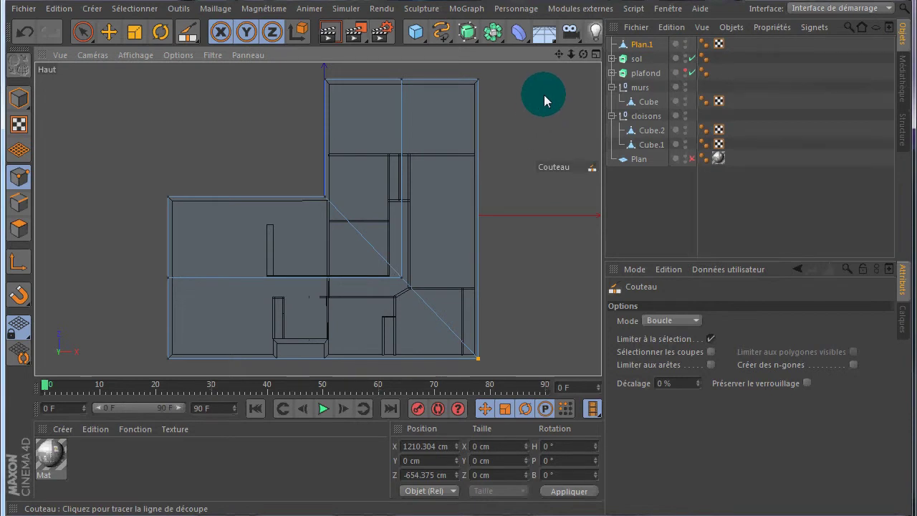
Step: Raise the two central ridge edges of both wings to Y 250 cm, working in the perspective view
{"action": "middle_click", "coordinate": [122, 123]}
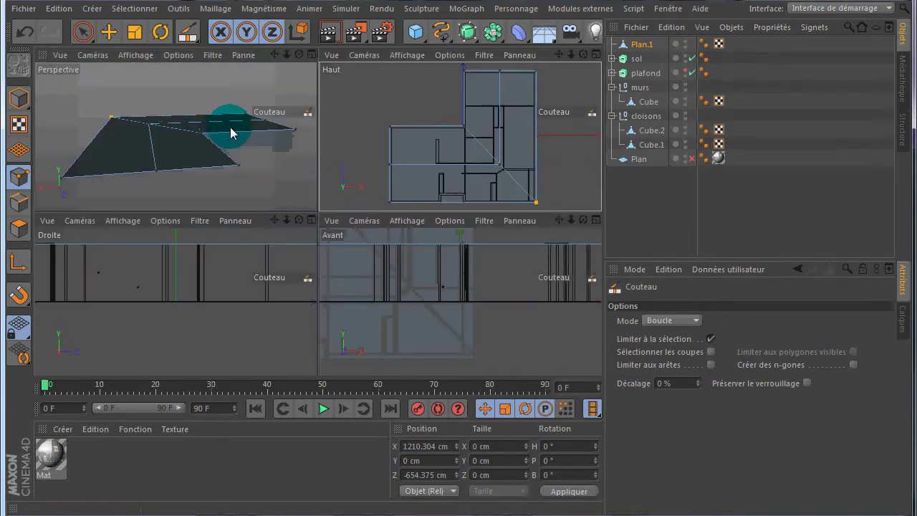
{"action": "middle_click", "coordinate": [287, 102]}
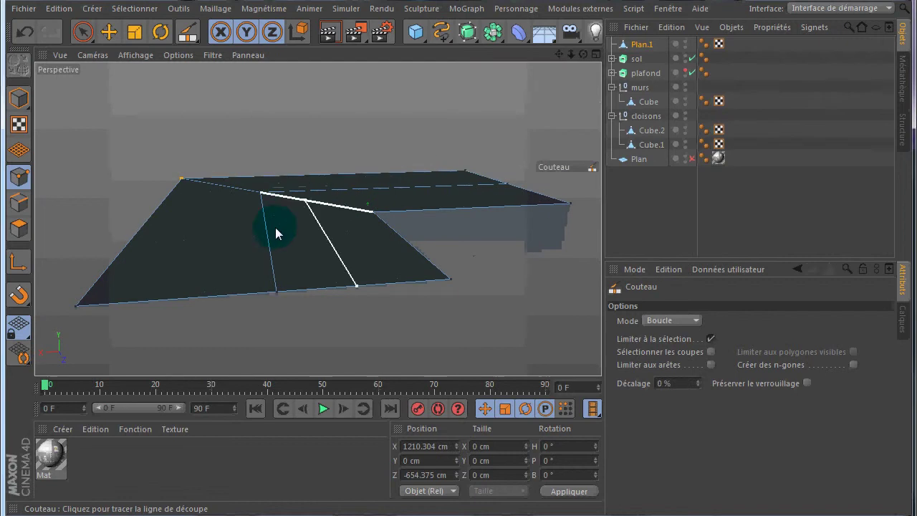
{"action": "left_click", "coordinate": [108, 31]}
{"action": "left_click", "coordinate": [18, 203]}
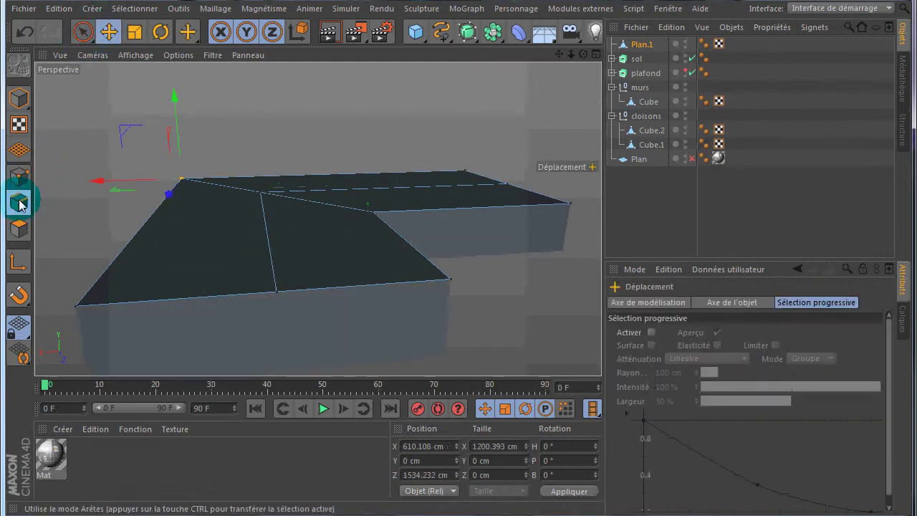
{"action": "left_click", "coordinate": [266, 214]}
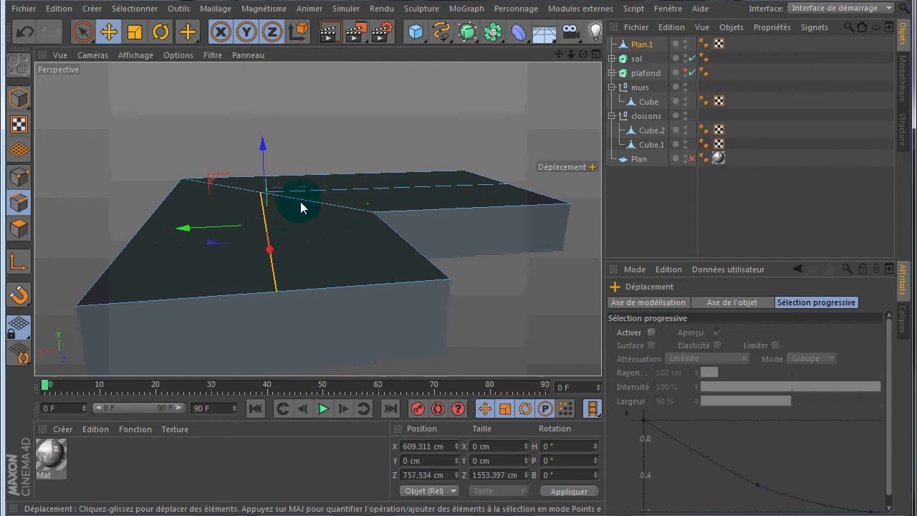
{"action": "left_click", "coordinate": [366, 196], "text": "shift"}
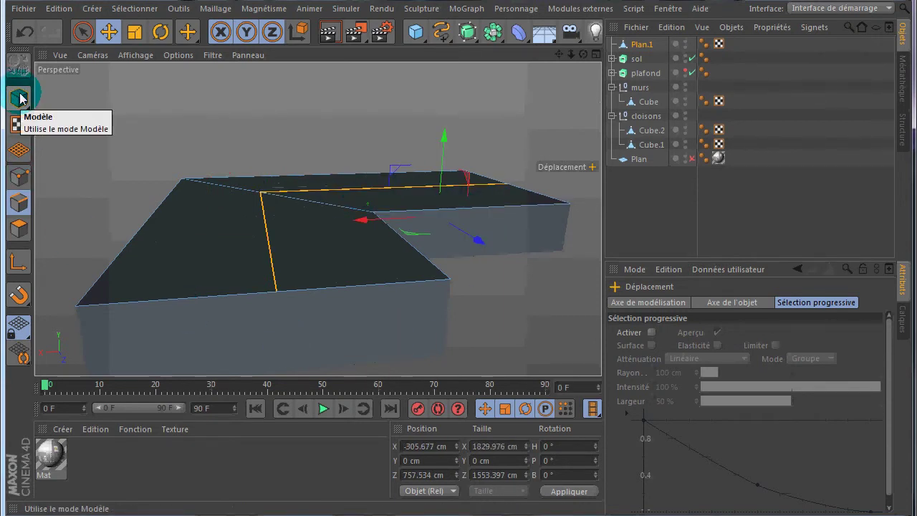
{"action": "left_click", "coordinate": [405, 462]}
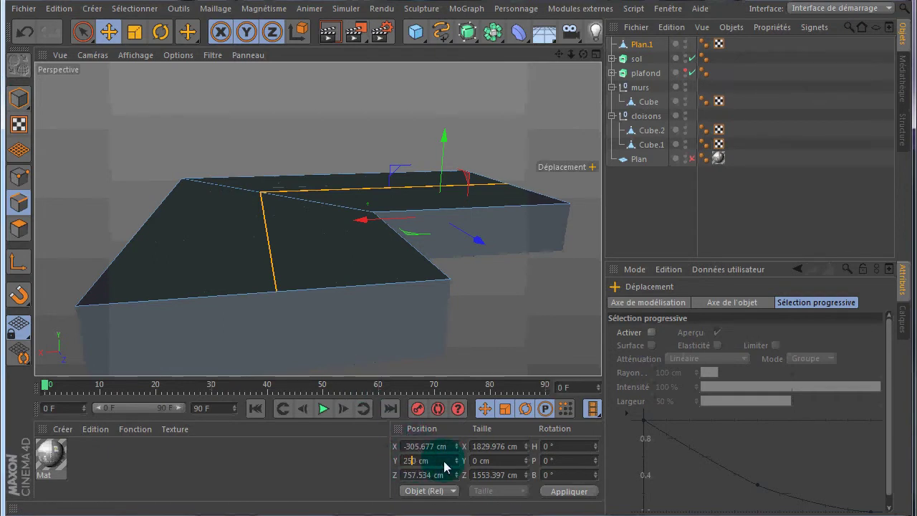
{"action": "type", "text": "25"}
{"action": "key", "text": "Return"}
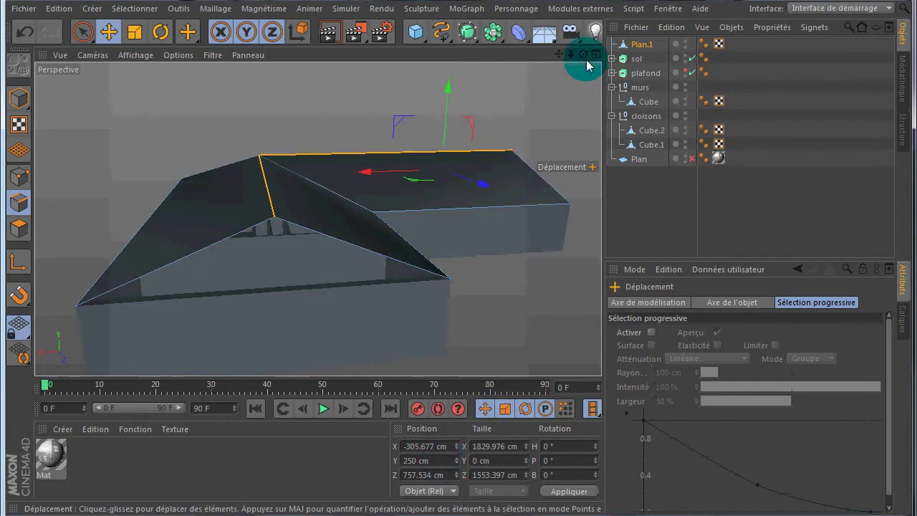
Step: Select the two lower roof edges that meet at the inner corner of the L
{"action": "left_click_drag", "start_coordinate": [460, 220], "coordinate": [461, 221], "text": "alt"}
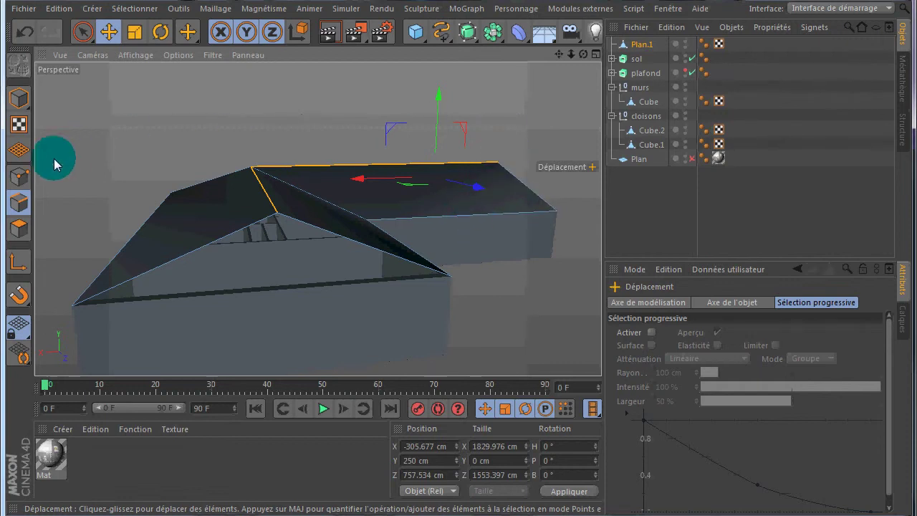
{"action": "left_click", "coordinate": [482, 223]}
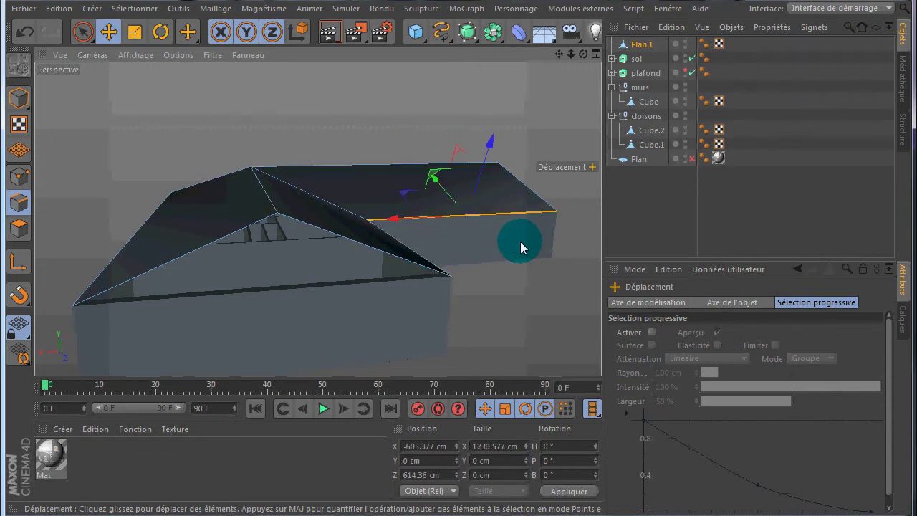
{"action": "mouse_move", "coordinate": [583, 54]}
{"action": "left_mouse_down"}
{"action": "mouse_move", "coordinate": [459, 218]}
{"action": "mouse_move", "coordinate": [484, 204]}
{"action": "mouse_move", "coordinate": [447, 255]}
{"action": "left_mouse_up"}
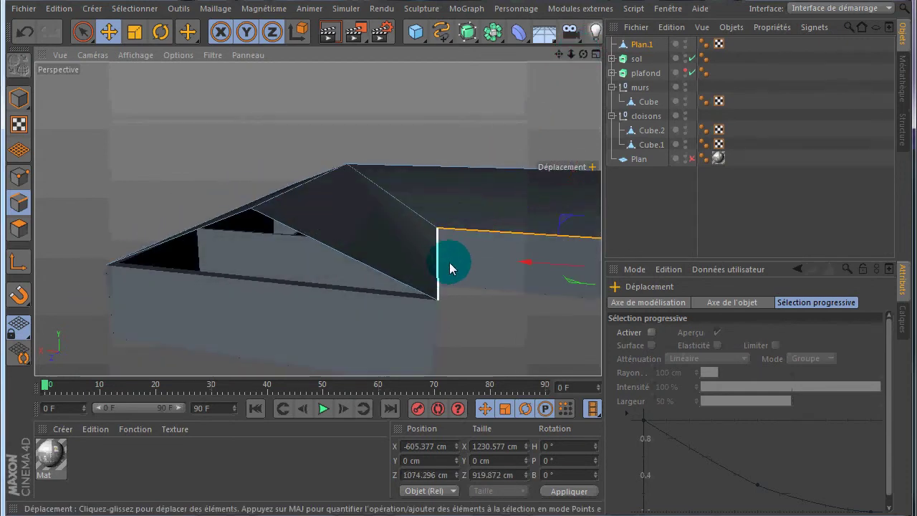
{"action": "left_click_drag", "start_coordinate": [559, 54], "coordinate": [457, 217]}
Step: Try to move the selected inner roof edges outward freely in the top view, and undo it
{"action": "middle_click", "coordinate": [488, 108]}
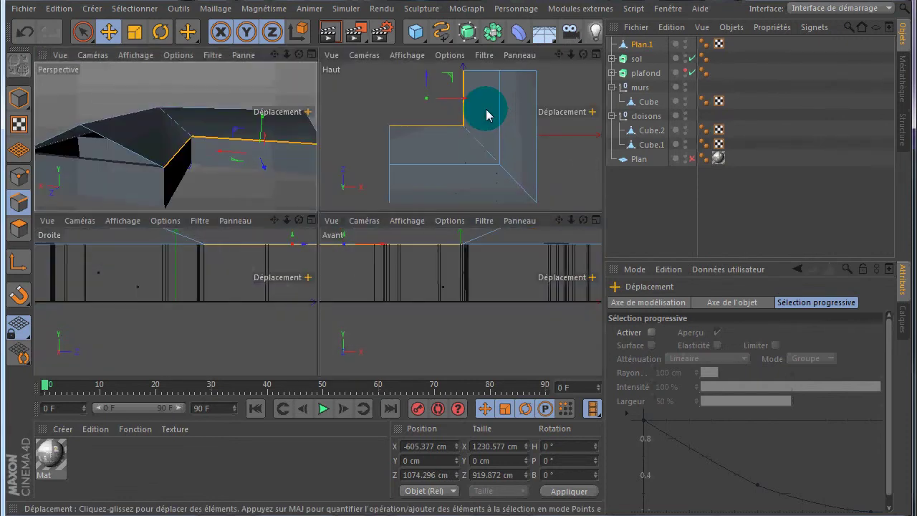
{"action": "middle_click", "coordinate": [487, 111]}
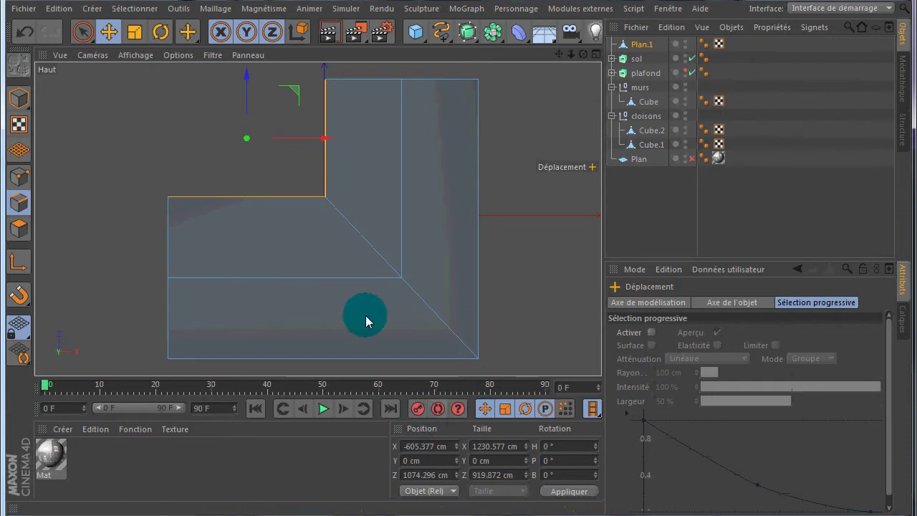
{"action": "left_click_drag", "start_coordinate": [200, 103], "coordinate": [199, 100]}
{"action": "left_click", "coordinate": [25, 31]}
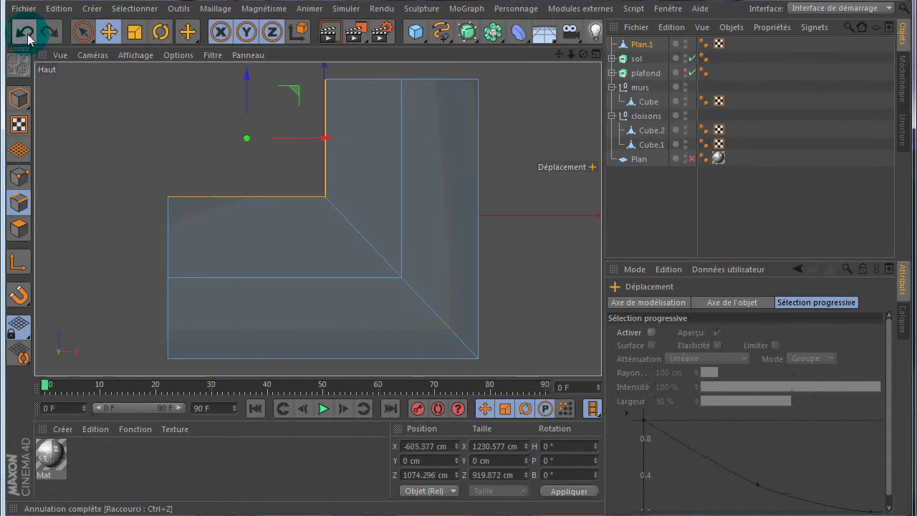
{"action": "left_click", "coordinate": [145, 111]}
Step: Try to move the inner roof edges within the Y-Z plane in the perspective view, and undo it
{"action": "middle_click", "coordinate": [147, 116]}
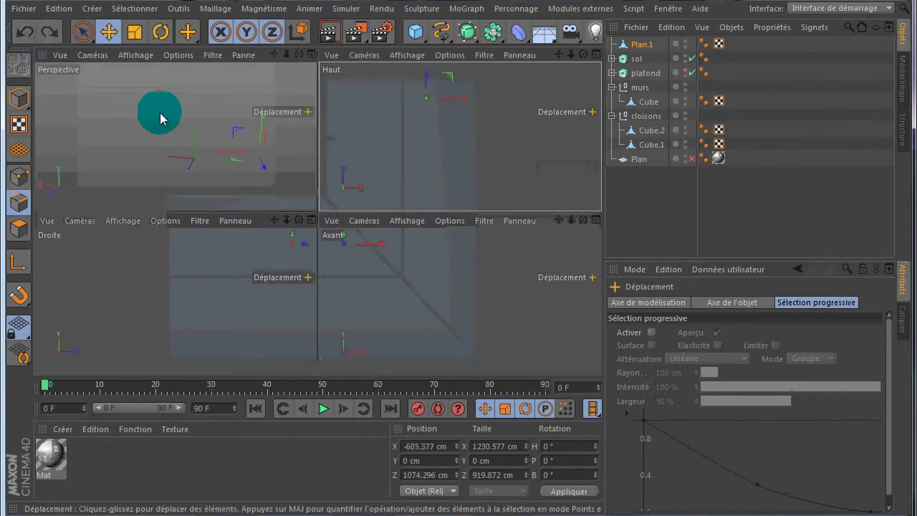
{"action": "middle_click", "coordinate": [288, 190]}
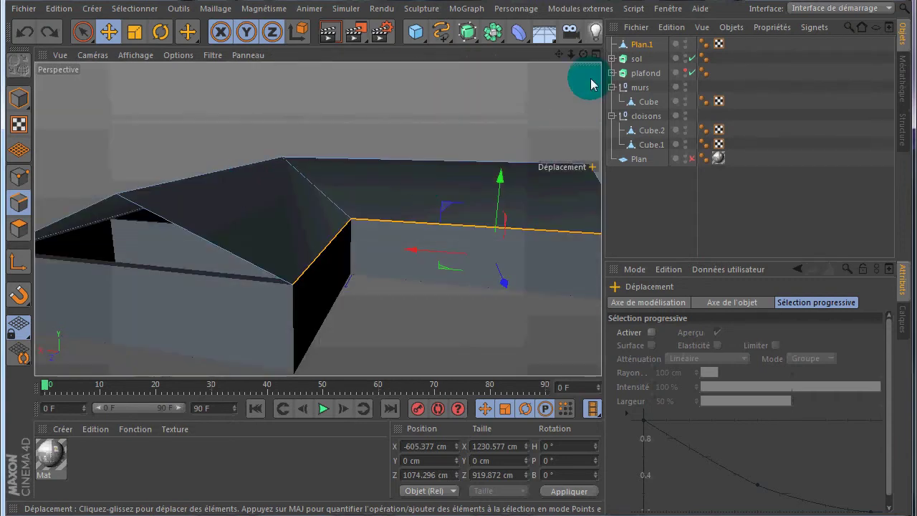
{"action": "left_click_drag", "start_coordinate": [584, 54], "coordinate": [459, 219]}
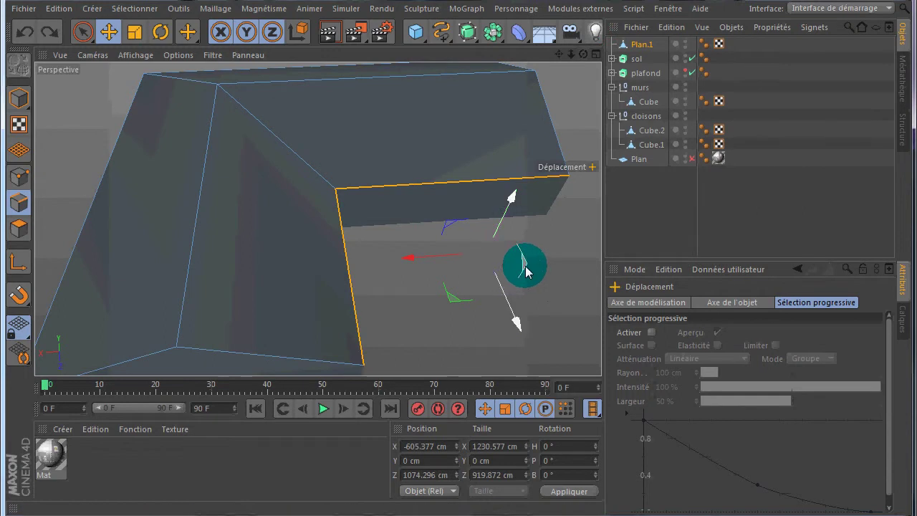
{"action": "left_click_drag", "start_coordinate": [527, 271], "coordinate": [532, 274]}
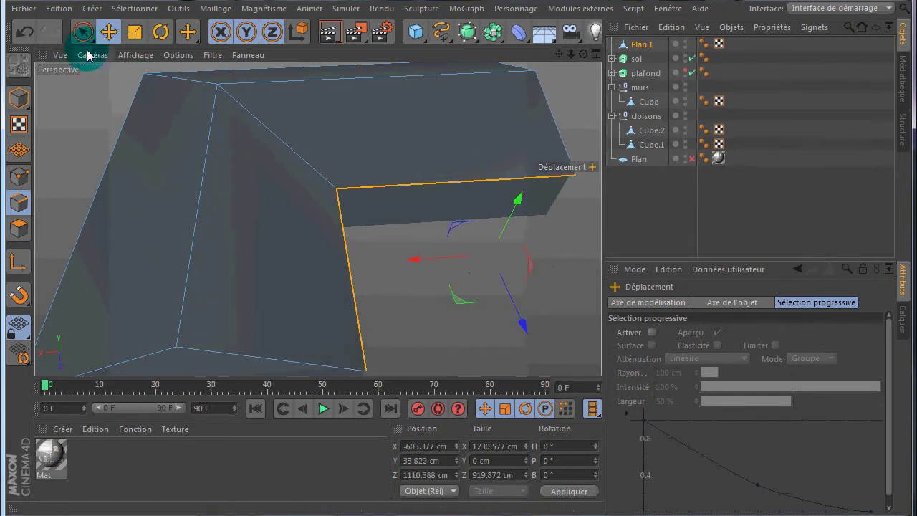
{"action": "left_click", "coordinate": [25, 31]}
{"action": "left_click", "coordinate": [290, 188]}
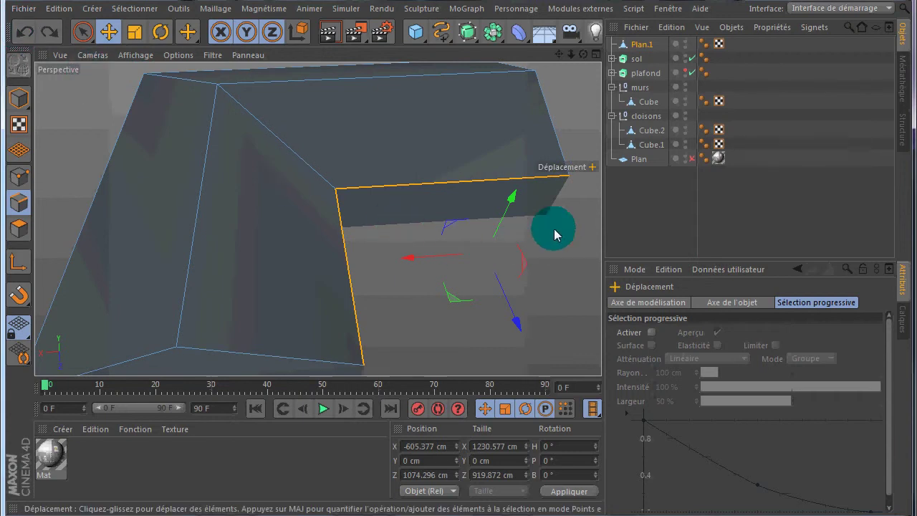
Step: Try to shift the inner roof edges, and a moved copy of them, along the slope in perspective, undoing each attempt
{"action": "mouse_move", "coordinate": [567, 93]}
{"action": "left_mouse_down"}
{"action": "mouse_move", "coordinate": [575, 90]}
{"action": "mouse_move", "coordinate": [550, 89]}
{"action": "left_mouse_up"}
{"action": "left_click", "coordinate": [25, 32]}
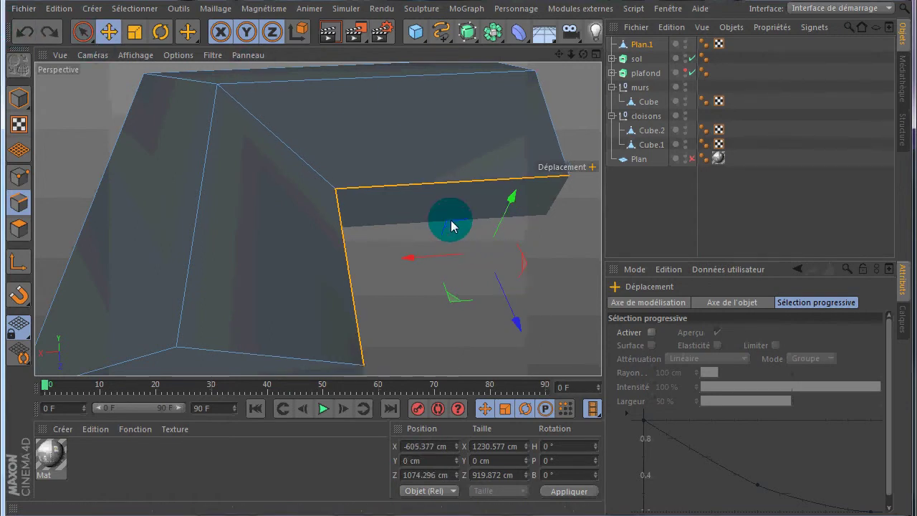
{"action": "left_click_drag", "start_coordinate": [450, 228], "coordinate": [450, 225]}
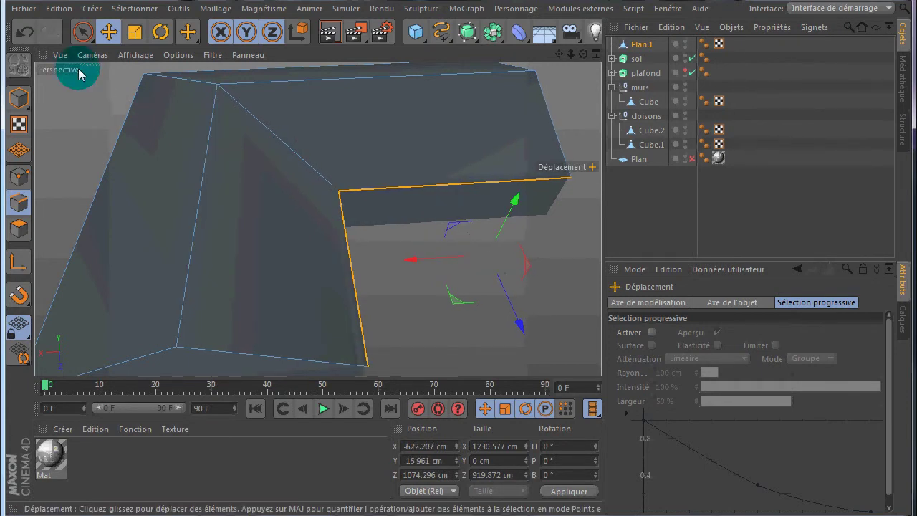
{"action": "left_click", "coordinate": [25, 32]}
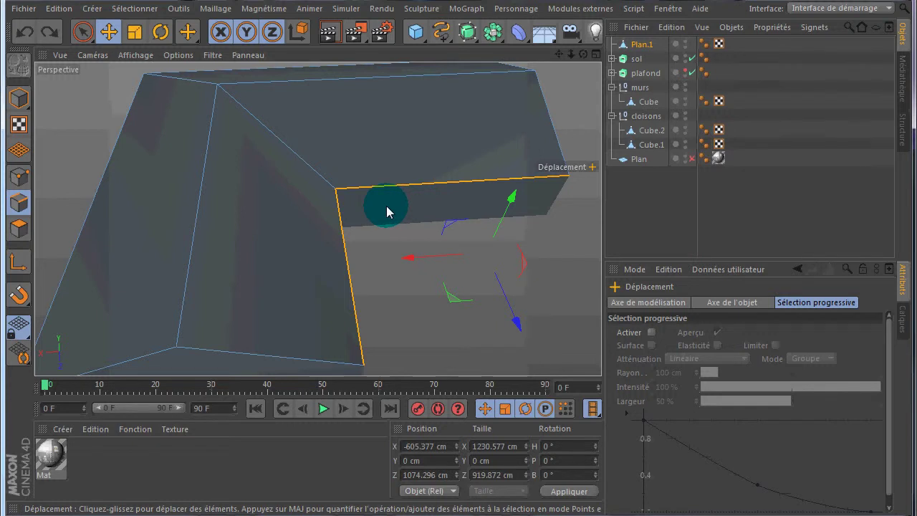
{"action": "left_click_drag", "start_coordinate": [387, 214], "coordinate": [390, 210]}
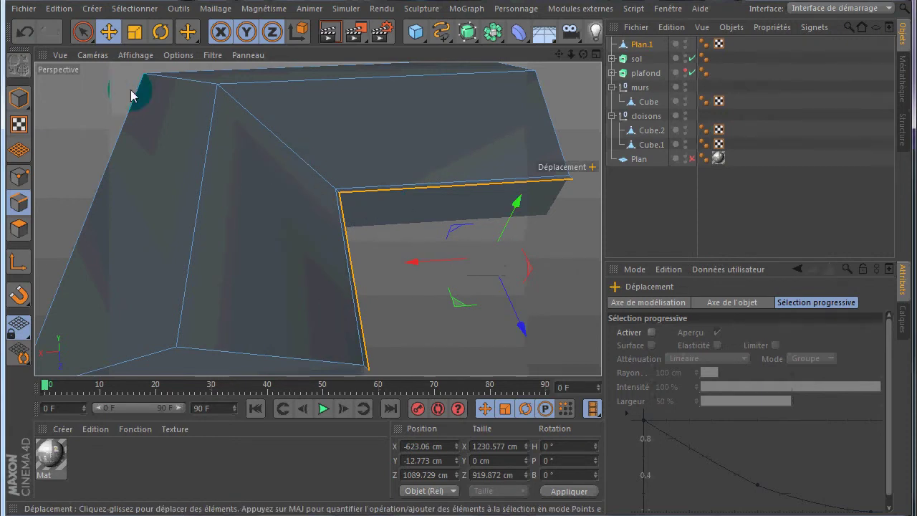
{"action": "left_click", "coordinate": [22, 32]}
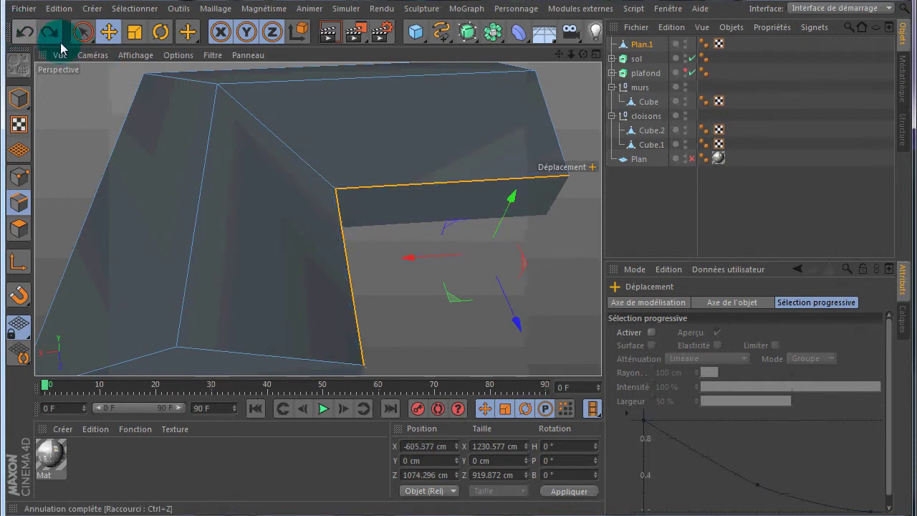
Step: Try to extrude the inner edges in the top view by moving a copy to about X -633 and Z 1114 cm, and undo it
{"action": "middle_click", "coordinate": [426, 119]}
{"action": "middle_click", "coordinate": [425, 138]}
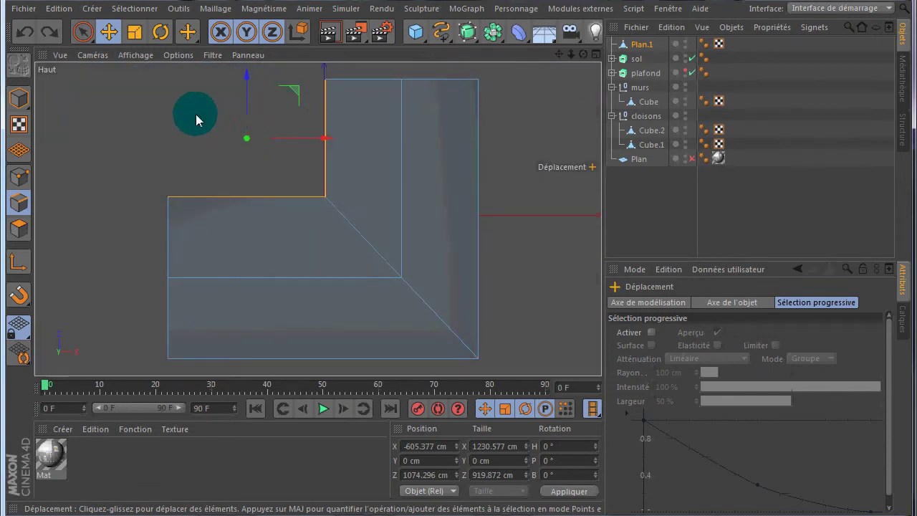
{"action": "left_click_drag", "start_coordinate": [196, 114], "coordinate": [192, 112]}
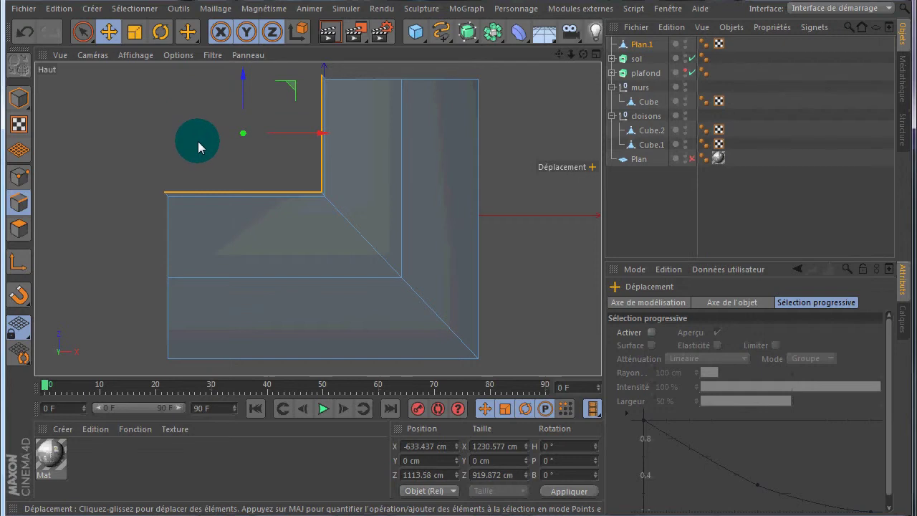
{"action": "left_click", "coordinate": [27, 36]}
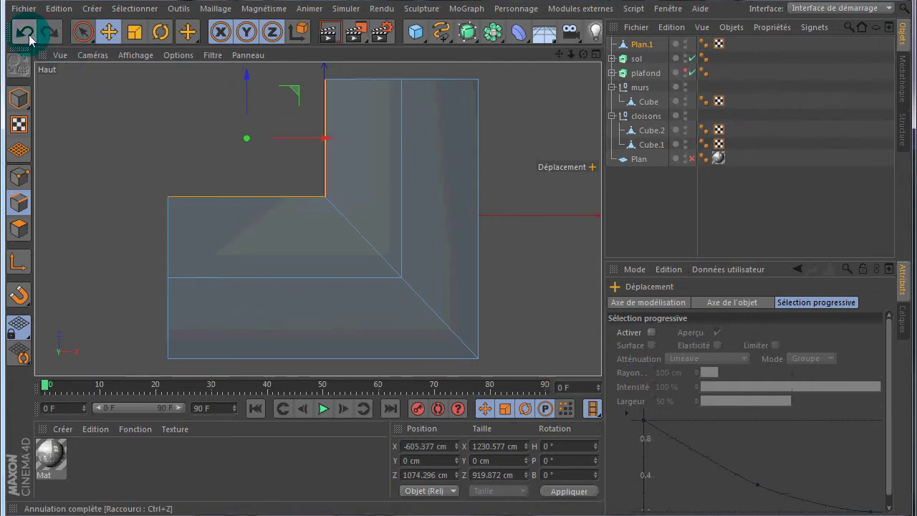
{"action": "left_click", "coordinate": [178, 140]}
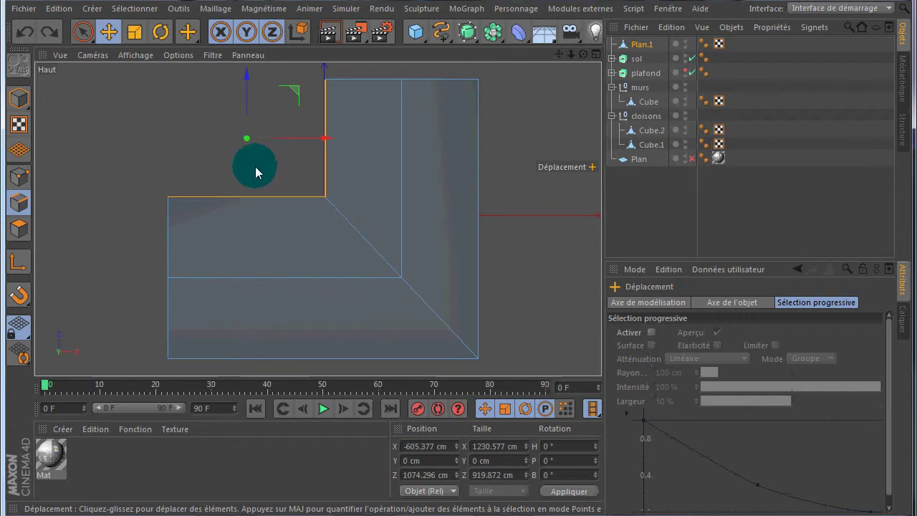
Step: Extrude the selected inner roof edges with an offset of 1.5 cm
{"action": "key", "text": "d"}
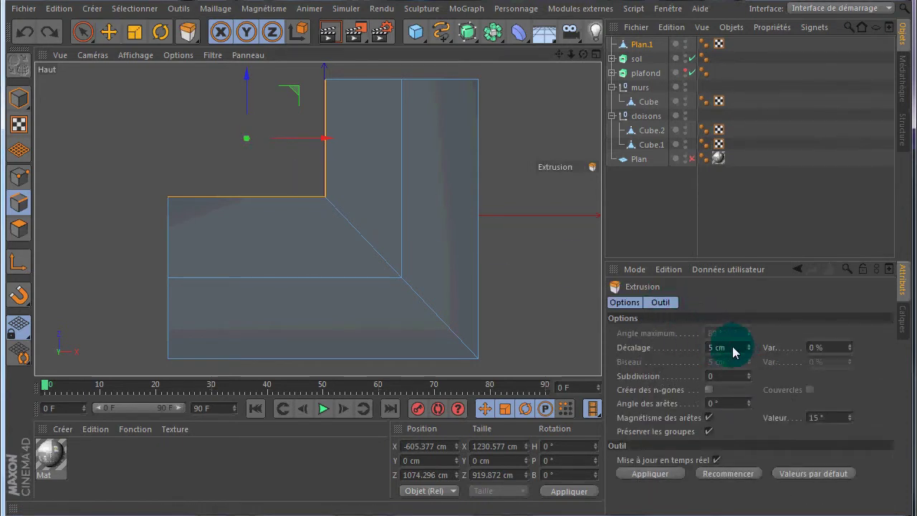
{"action": "double_click", "coordinate": [708, 348]}
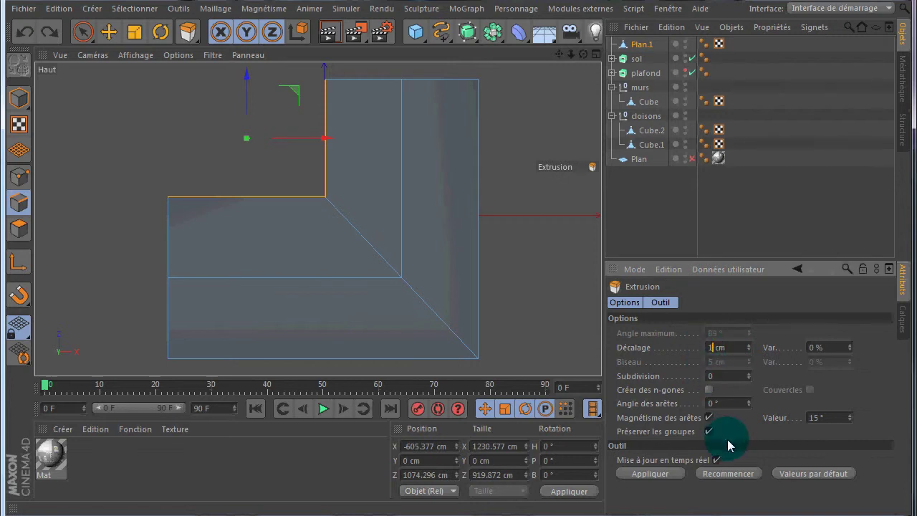
{"action": "type", "text": "1"}
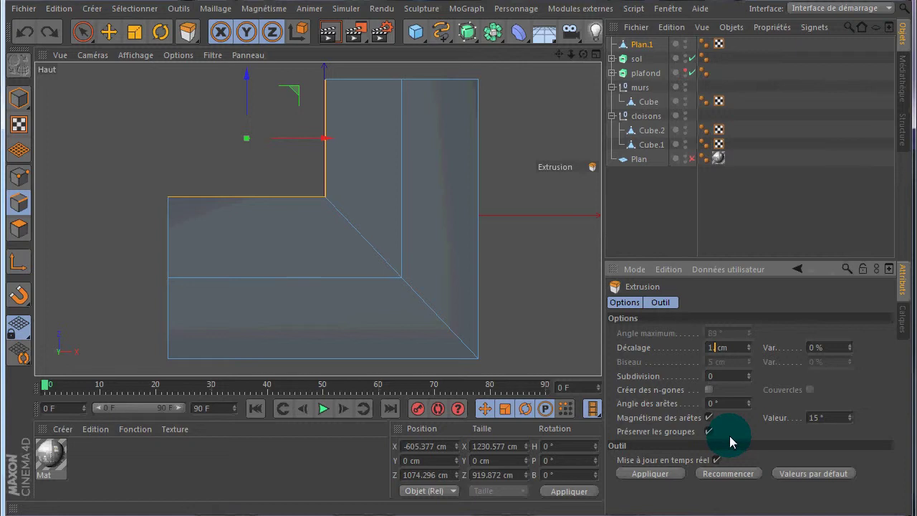
{"action": "type", "text": ".5"}
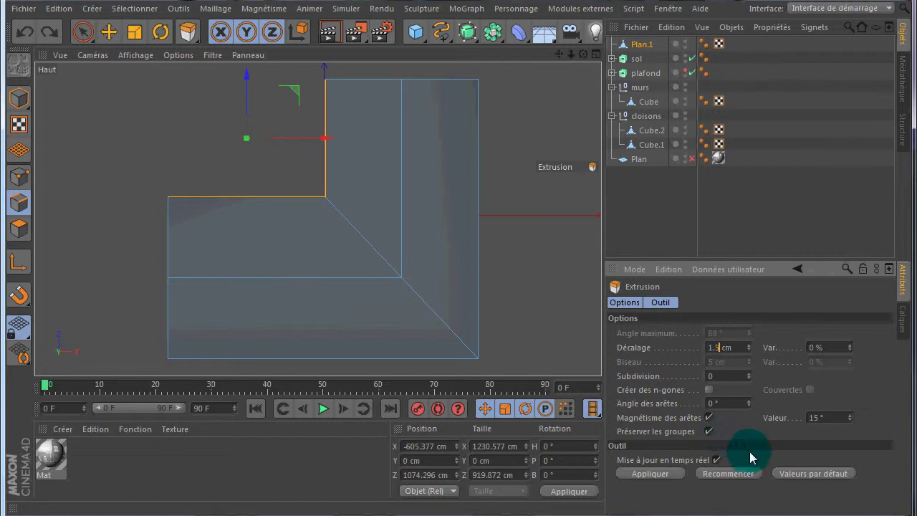
{"action": "left_click", "coordinate": [672, 476]}
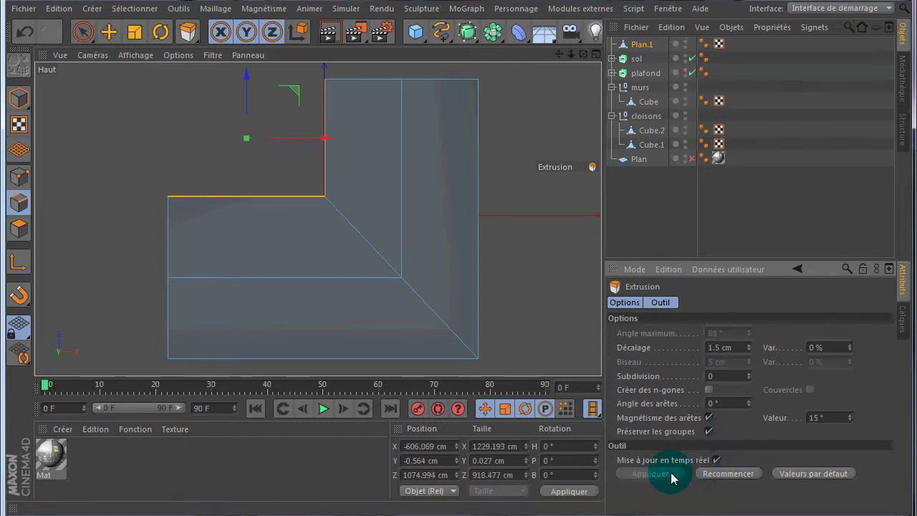
Step: Extrude the two inner roof edges outward with an offset of 38 cm to form the inner eaves
{"action": "middle_click", "coordinate": [147, 120]}
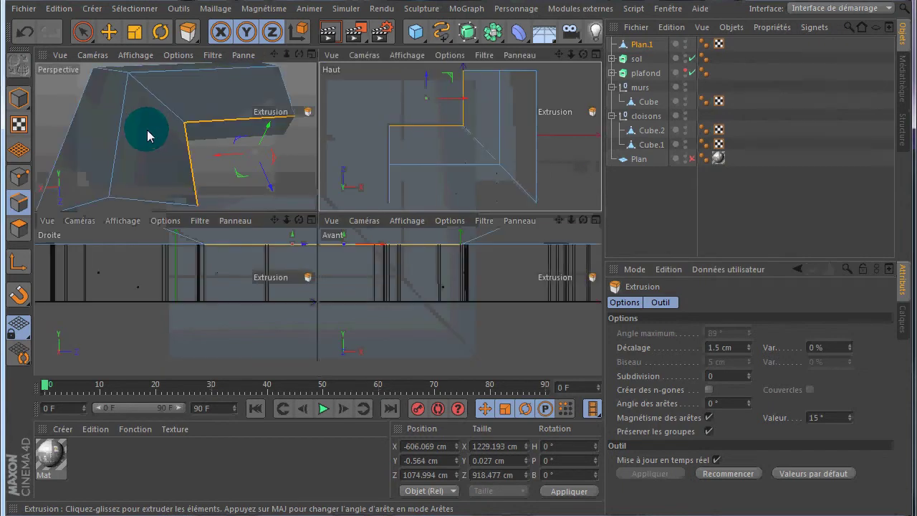
{"action": "middle_click", "coordinate": [231, 157]}
{"action": "left_click_drag", "start_coordinate": [582, 56], "coordinate": [459, 224]}
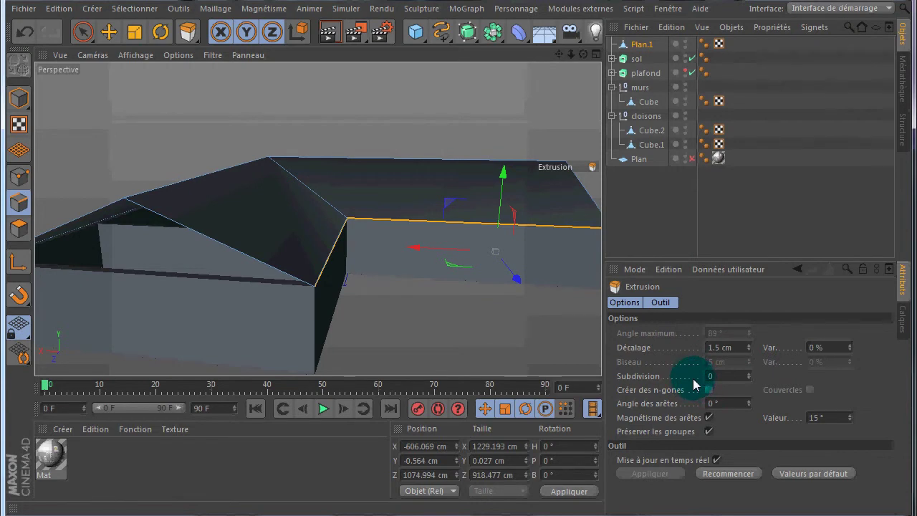
{"action": "left_click_drag", "start_coordinate": [583, 55], "coordinate": [459, 225]}
{"action": "middle_click", "coordinate": [434, 116]}
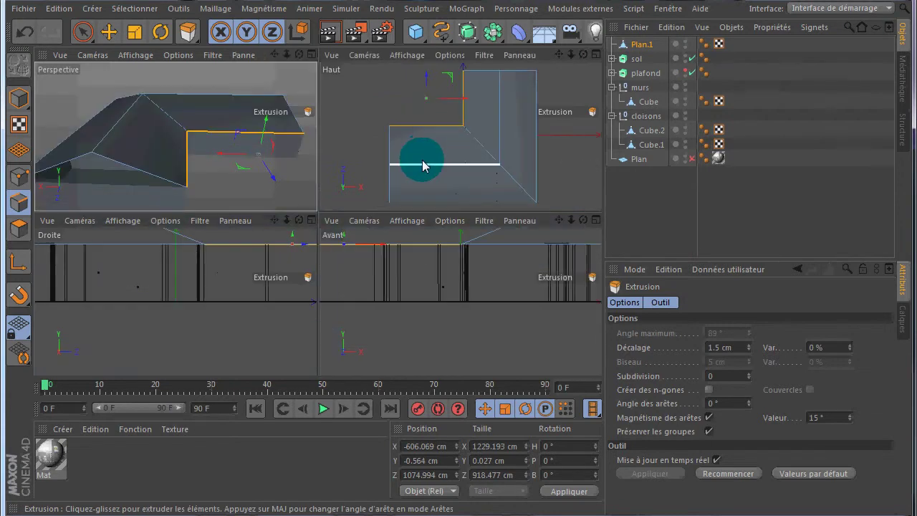
{"action": "middle_click", "coordinate": [382, 104]}
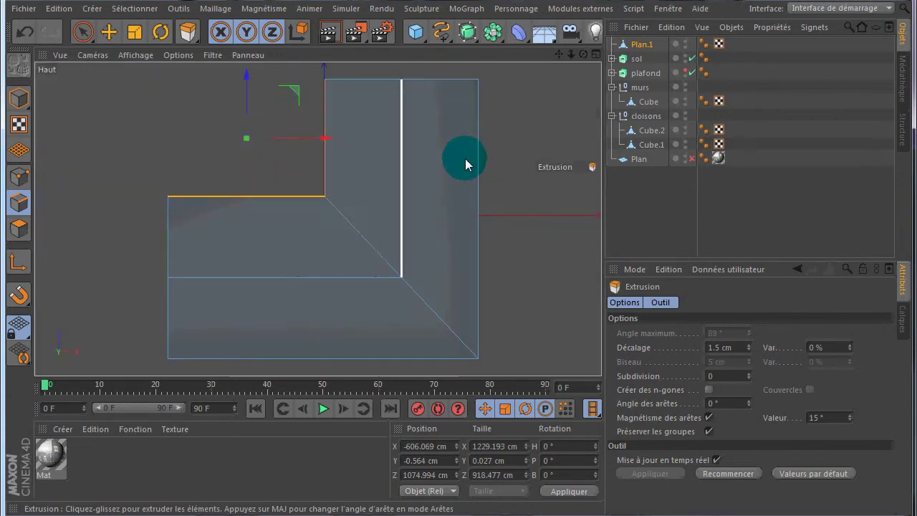
{"action": "left_click_drag", "start_coordinate": [461, 224], "coordinate": [459, 225]}
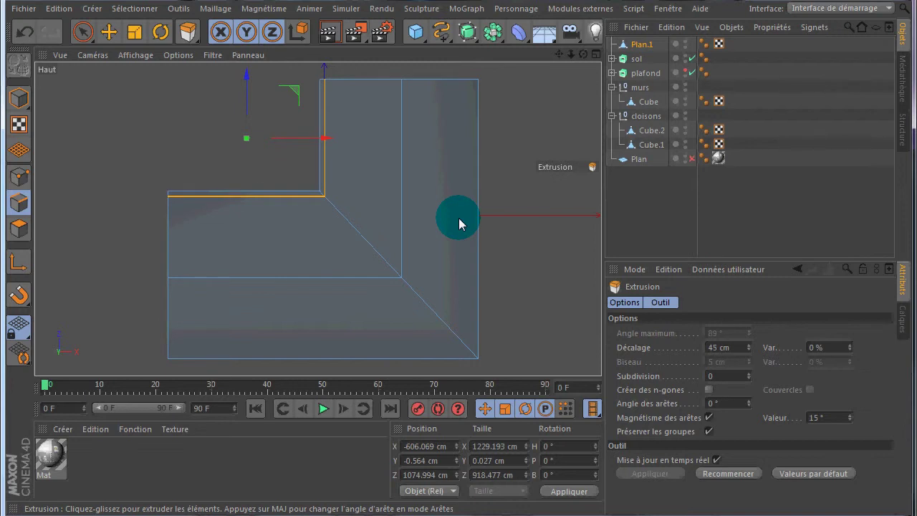
{"action": "left_click_drag", "start_coordinate": [460, 225], "coordinate": [538, 330]}
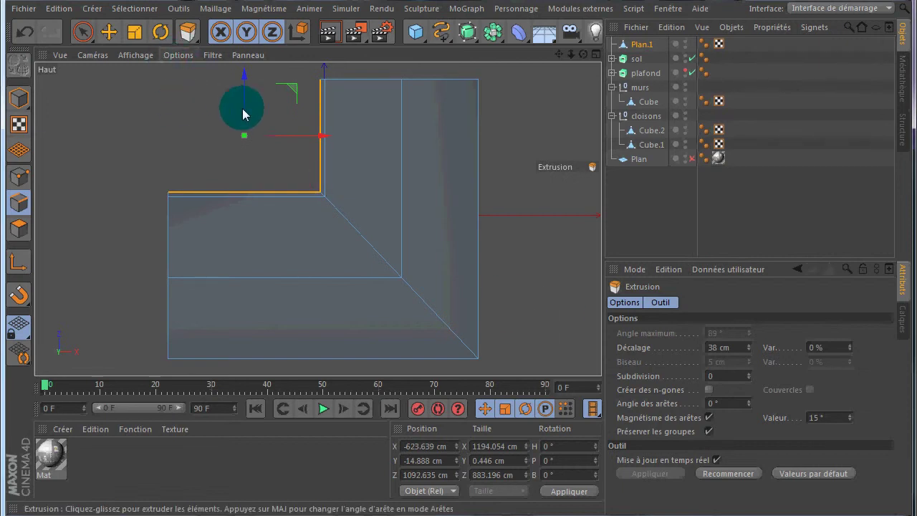
Step: Select the two long outer roof edges and extrude them outward with an offset of 40 cm
{"action": "left_click", "coordinate": [108, 32]}
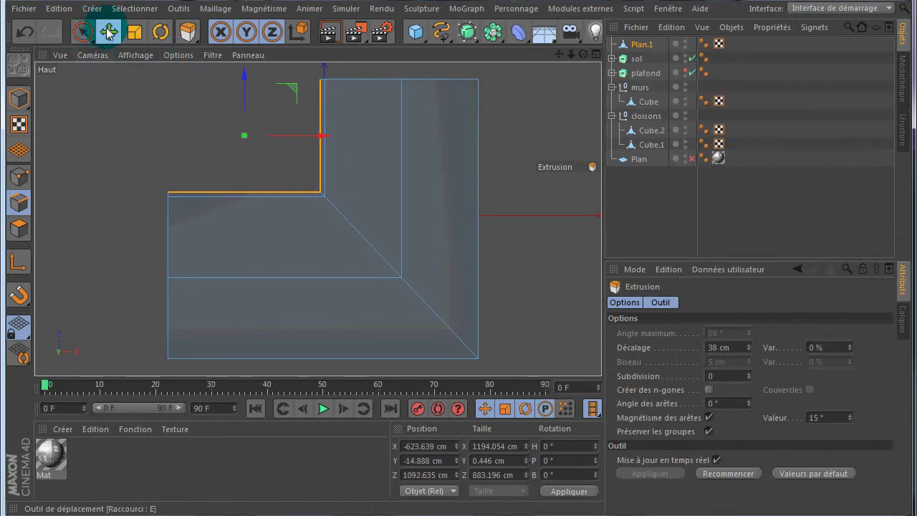
{"action": "left_click", "coordinate": [479, 239]}
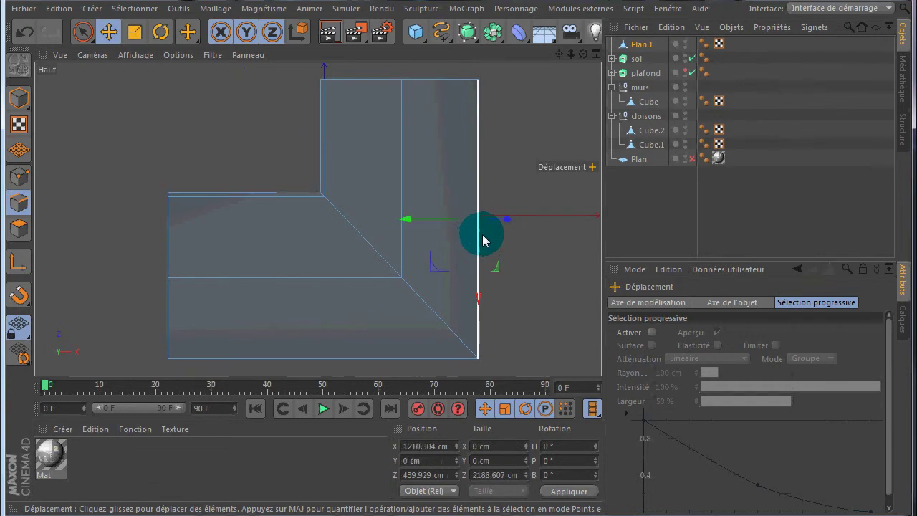
{"action": "left_click", "coordinate": [375, 358], "text": "shift"}
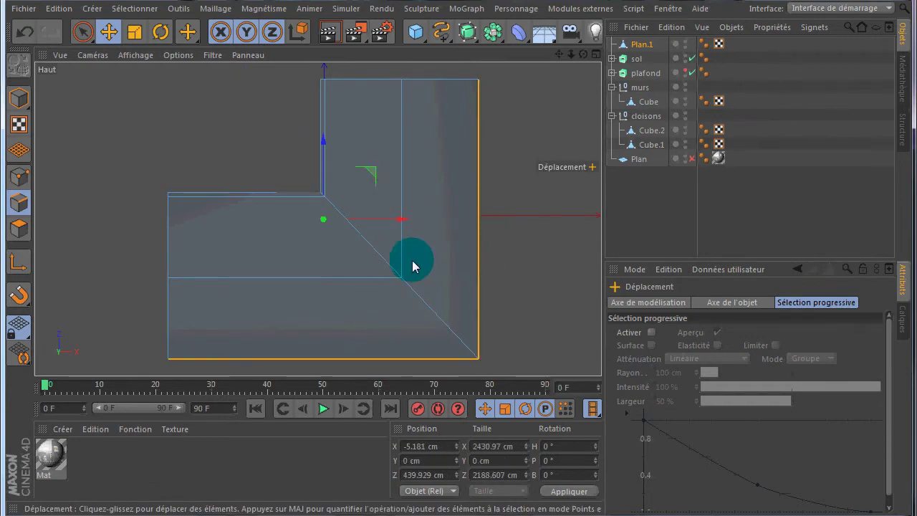
{"action": "key", "text": "d"}
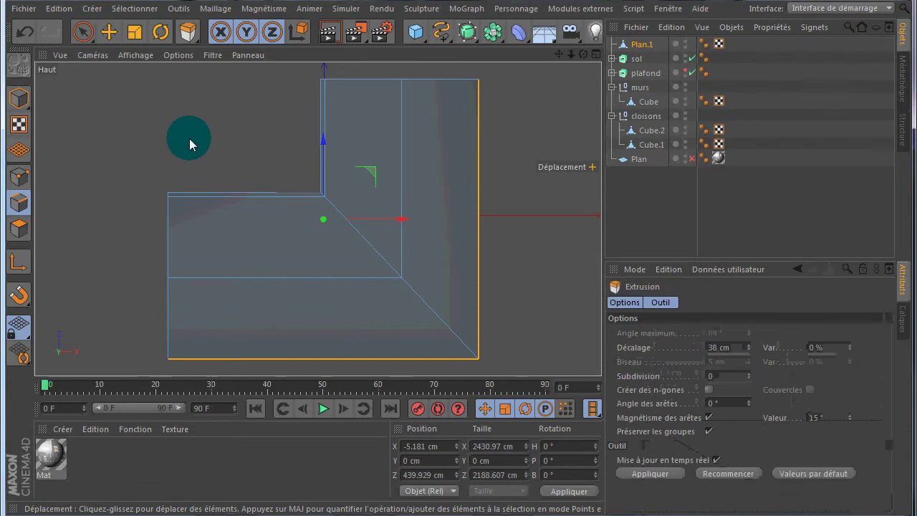
{"action": "left_click_drag", "start_coordinate": [169, 141], "coordinate": [459, 218]}
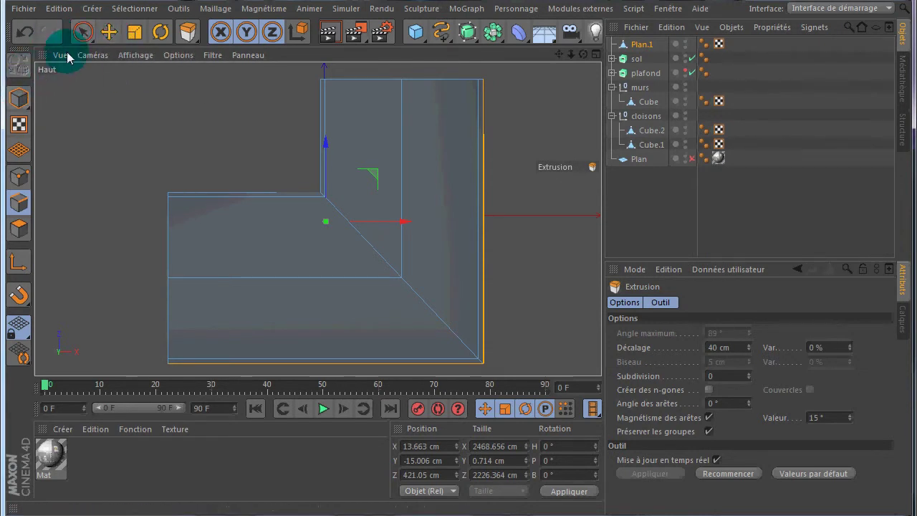
Step: Try to move all edges of the gable end at the positive Z side about 22 cm along Z, and undo it
{"action": "left_click", "coordinate": [108, 32]}
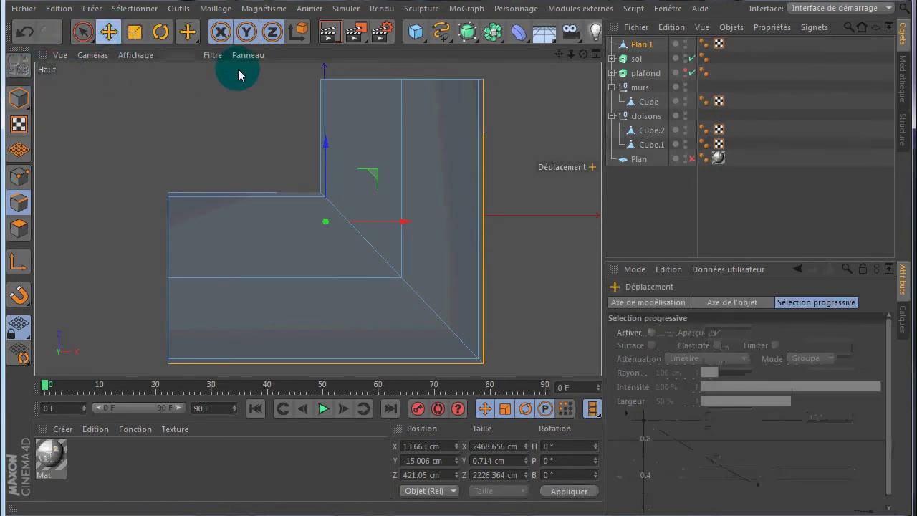
{"action": "left_click", "coordinate": [324, 84]}
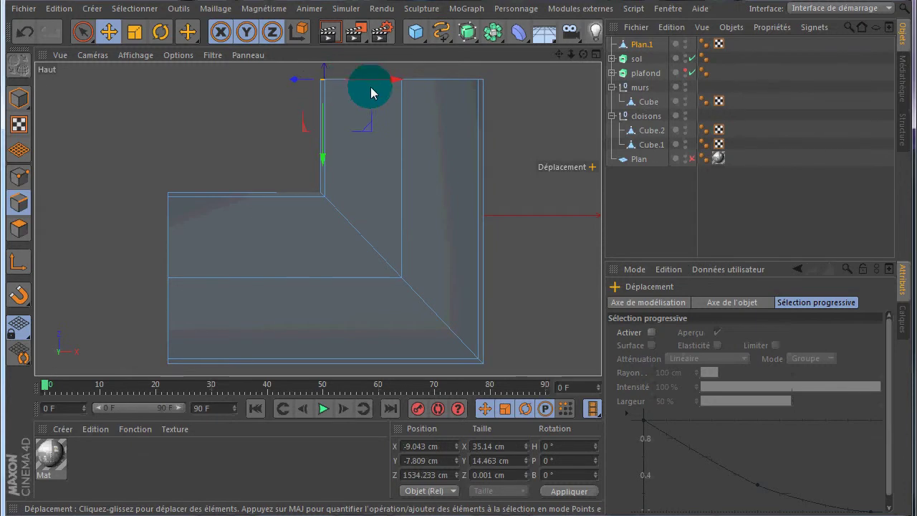
{"action": "left_click", "coordinate": [420, 83]}
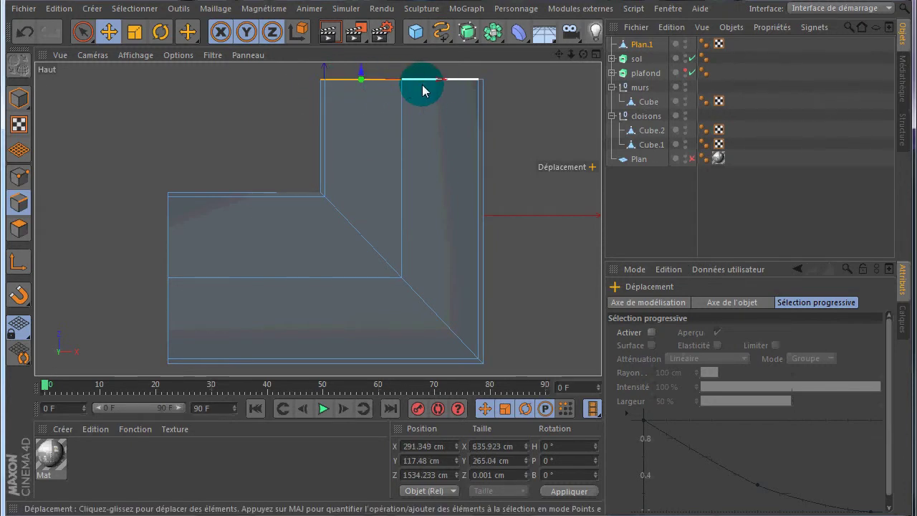
{"action": "left_click", "coordinate": [482, 85]}
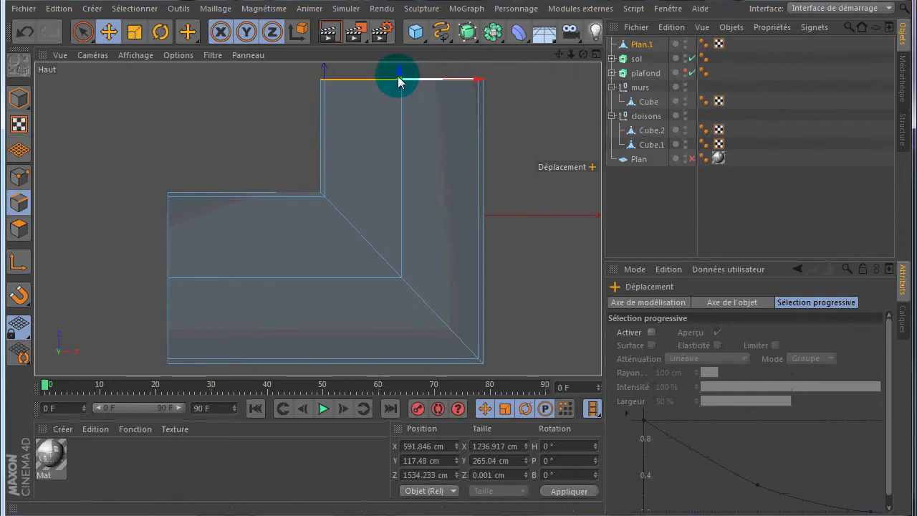
{"action": "left_click", "coordinate": [334, 86]}
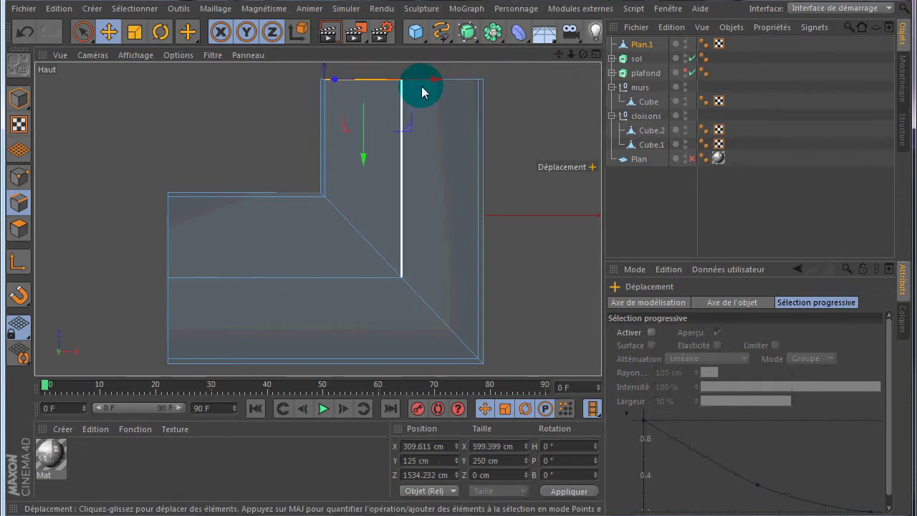
{"action": "left_click", "coordinate": [480, 83], "text": "shift"}
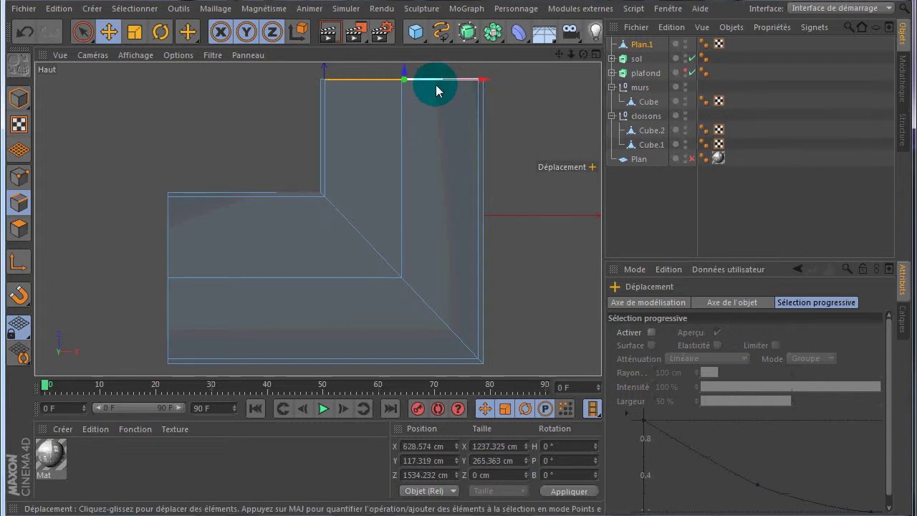
{"action": "left_click", "coordinate": [322, 92], "text": "shift"}
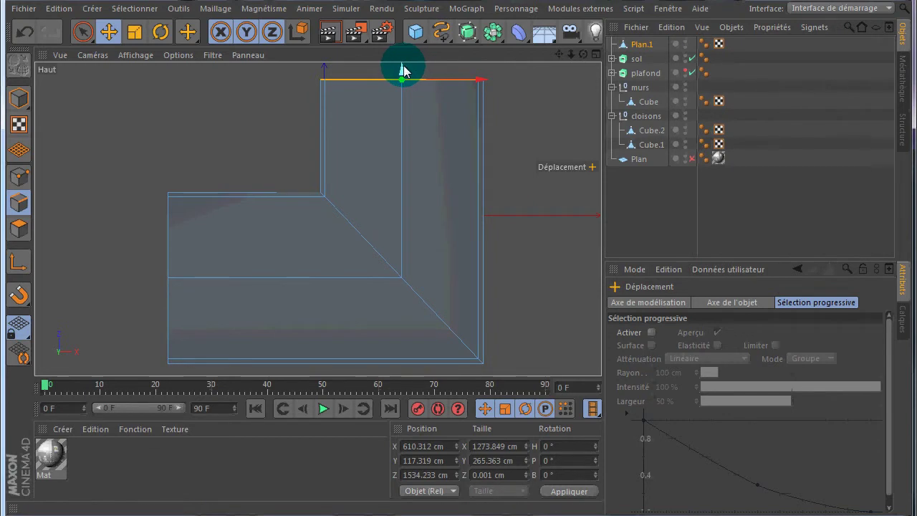
{"action": "left_click_drag", "start_coordinate": [404, 69], "coordinate": [405, 69]}
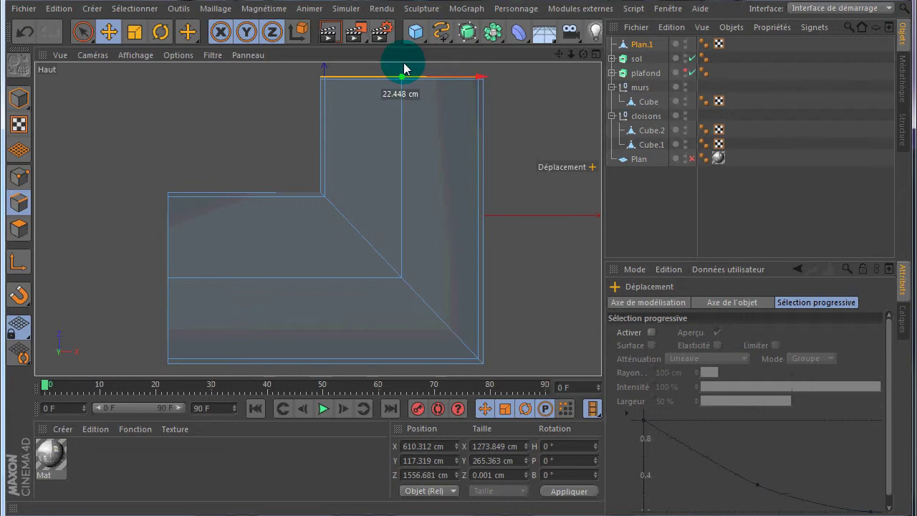
{"action": "left_click_drag", "start_coordinate": [405, 69], "coordinate": [358, 63]}
{"action": "left_click", "coordinate": [22, 33]}
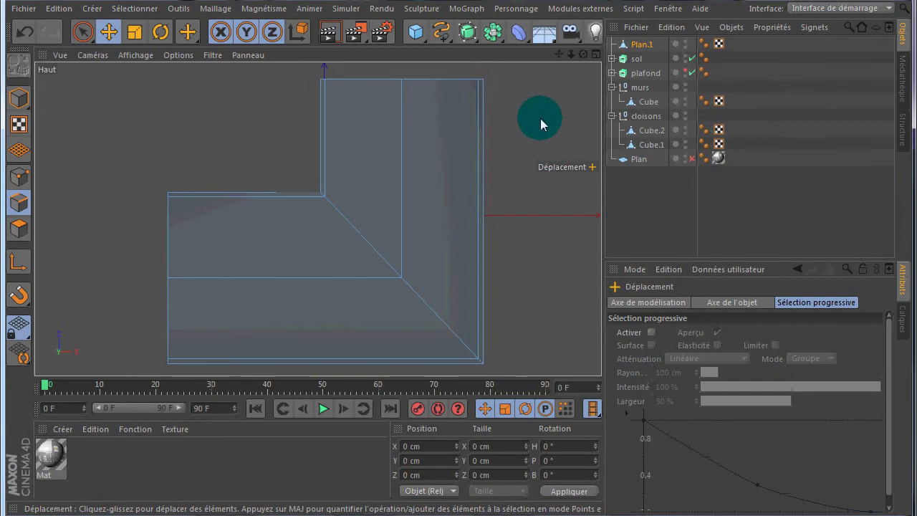
Step: Try to weld the roof's original inner-corner point onto the extruded eave's corner point
{"action": "middle_click", "coordinate": [198, 121]}
{"action": "middle_click", "coordinate": [240, 167]}
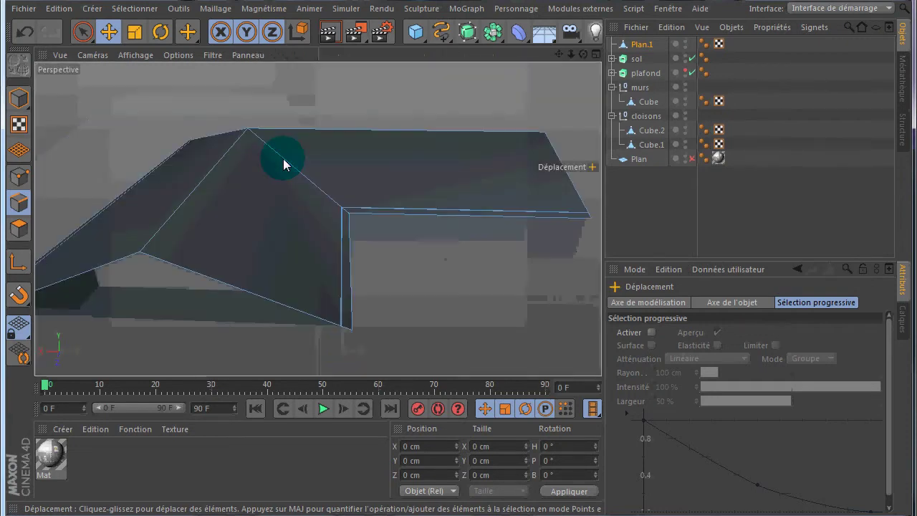
{"action": "left_click_drag", "start_coordinate": [459, 218], "coordinate": [459, 218]}
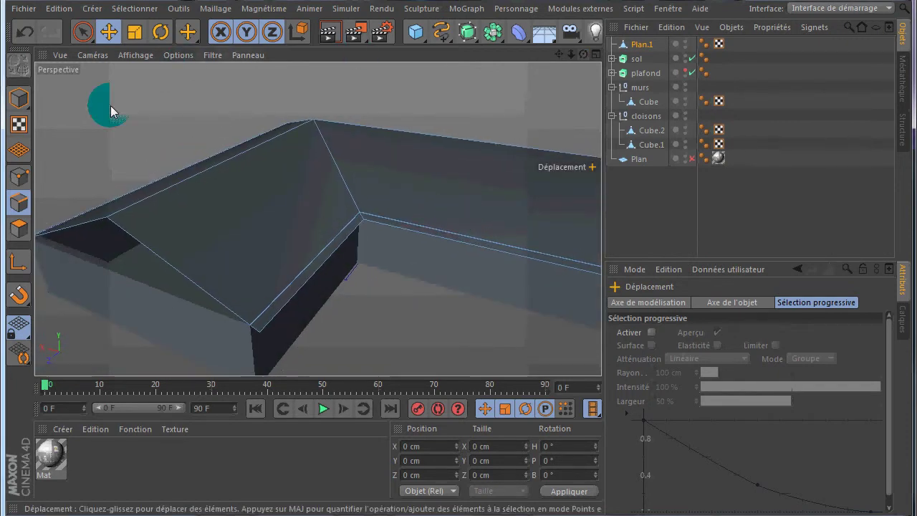
{"action": "left_click", "coordinate": [19, 176]}
{"action": "left_click", "coordinate": [361, 213]}
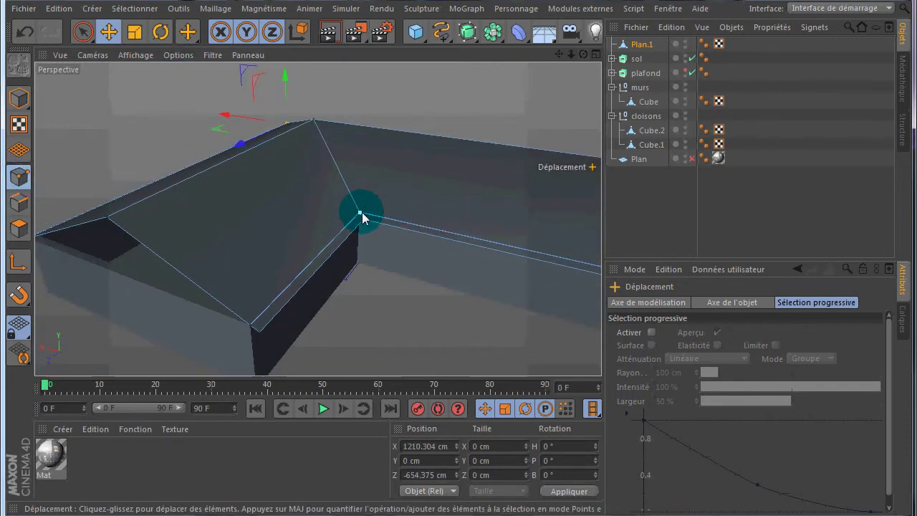
{"action": "left_click", "coordinate": [362, 213]}
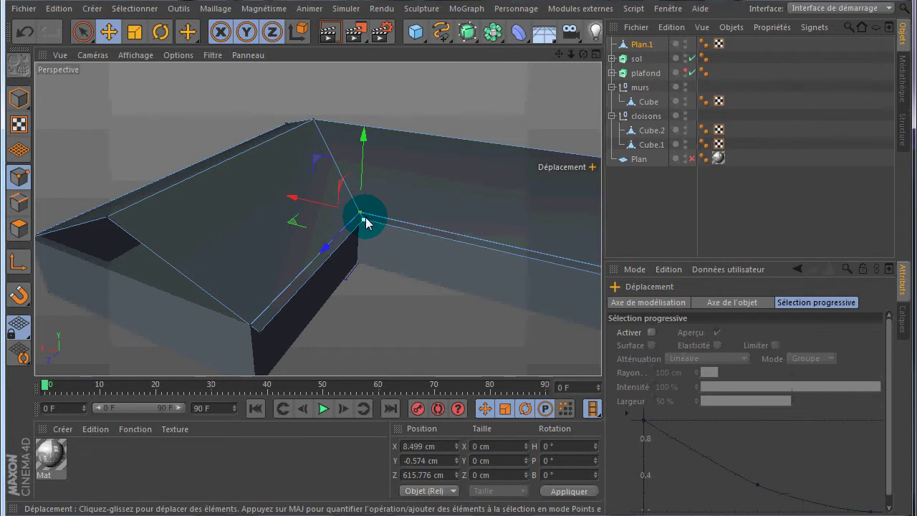
{"action": "right_click", "coordinate": [407, 307]}
{"action": "left_click", "coordinate": [435, 440]}
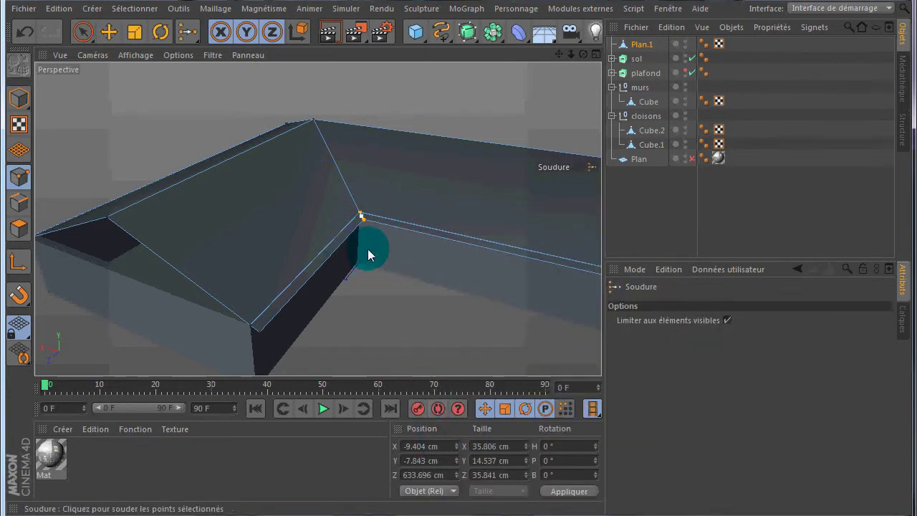
{"action": "left_click", "coordinate": [364, 220]}
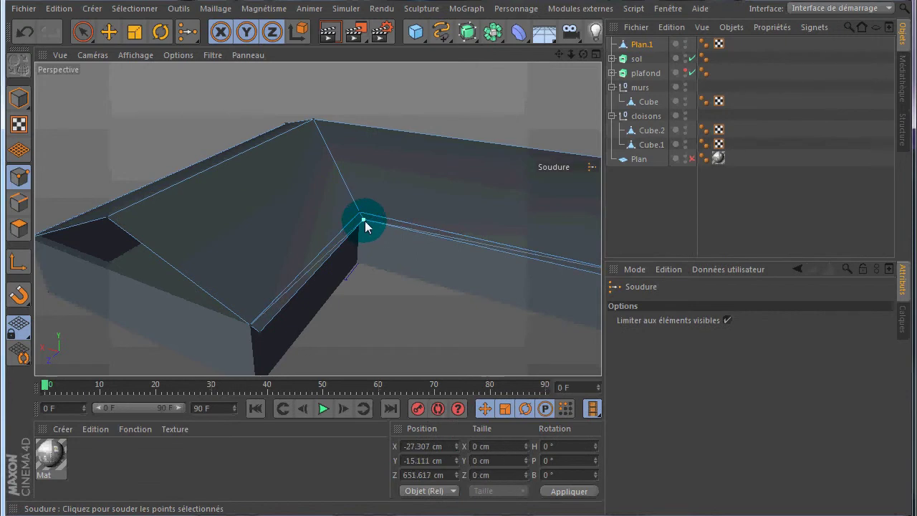
{"action": "left_click", "coordinate": [307, 294]}
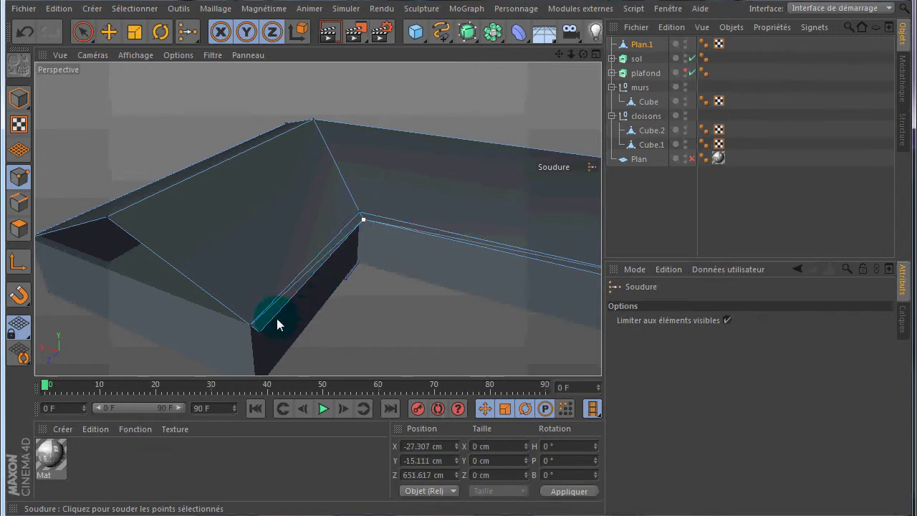
Step: Try to weld the inner eave's gable-end points onto the eave's outer point, and undo both this and the inner-corner weld
{"action": "left_click", "coordinate": [109, 33]}
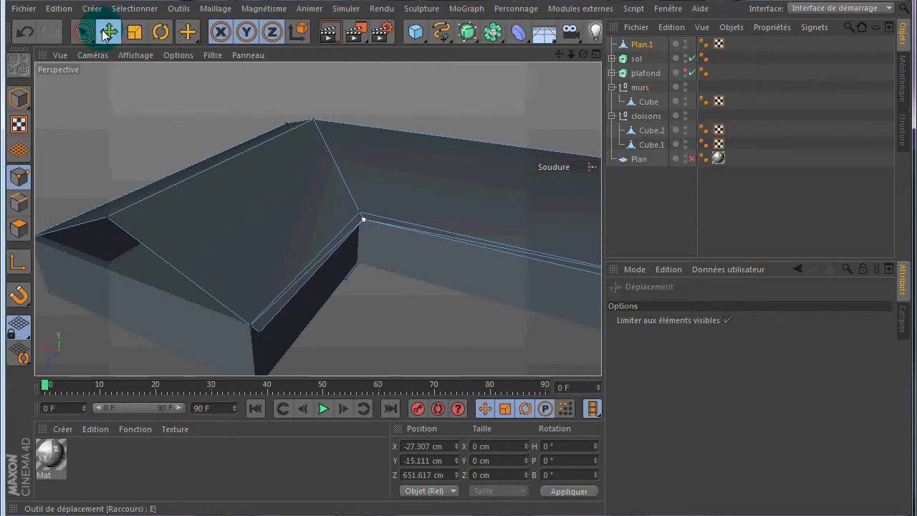
{"action": "left_click", "coordinate": [251, 326], "text": "shift"}
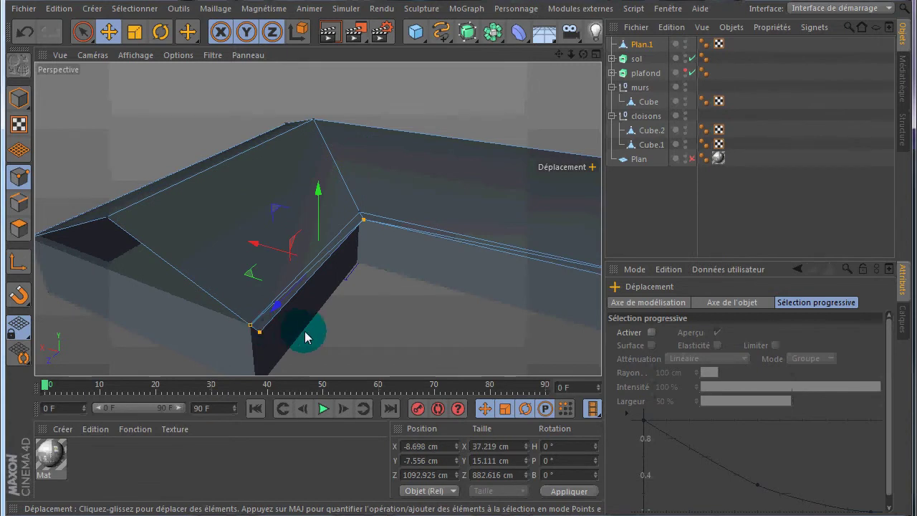
{"action": "right_click", "coordinate": [359, 323]}
{"action": "left_click", "coordinate": [400, 446]}
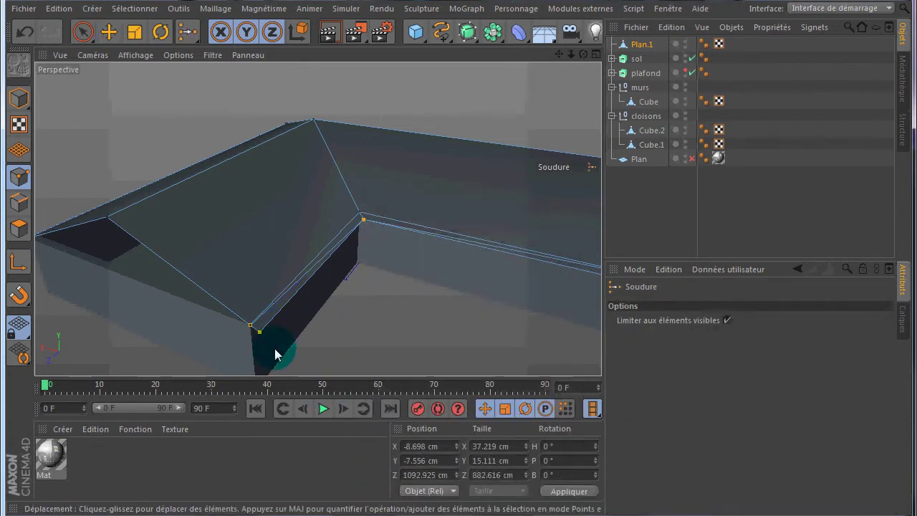
{"action": "left_click", "coordinate": [261, 330]}
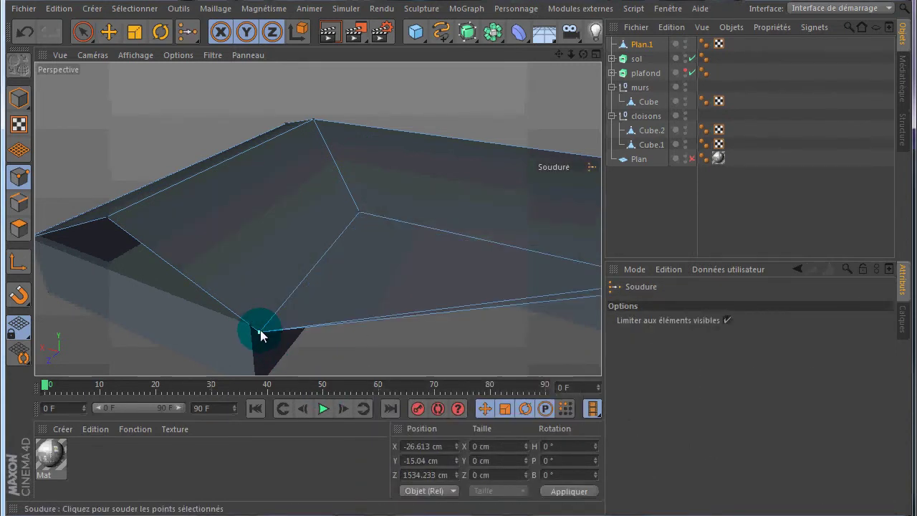
{"action": "left_click", "coordinate": [26, 28]}
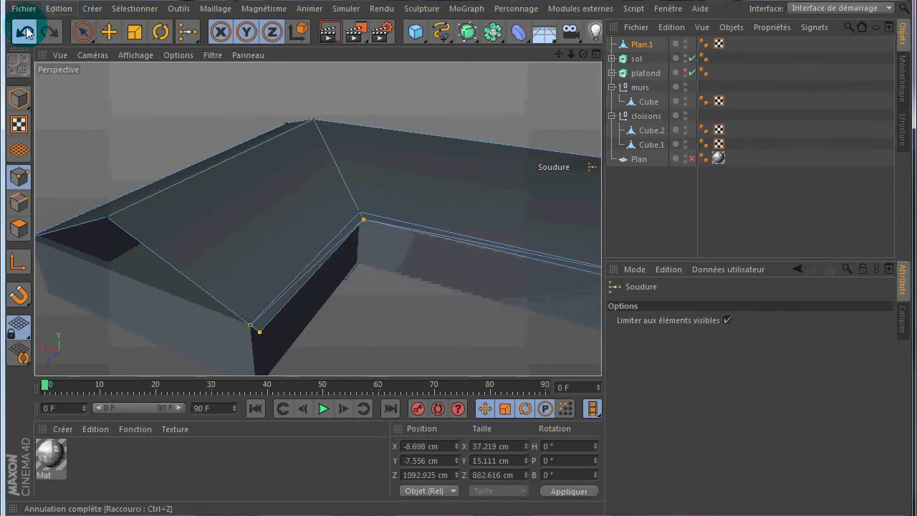
{"action": "left_click", "coordinate": [26, 27]}
{"action": "left_click", "coordinate": [26, 28]}
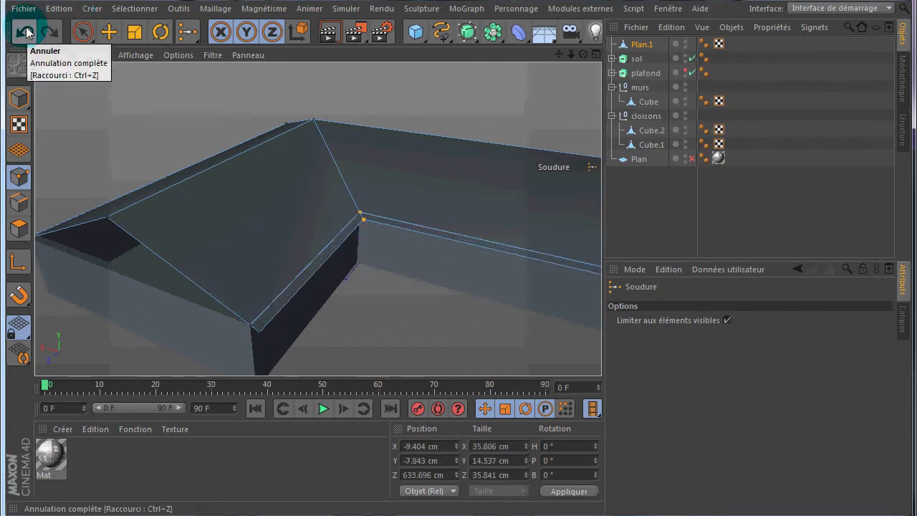
Step: Try to weld the two inner-corner points at their midpoint, undo it, and return to the Move tool
{"action": "left_click_drag", "start_coordinate": [457, 218], "coordinate": [325, 346], "text": "alt"}
{"action": "left_click", "coordinate": [317, 328]}
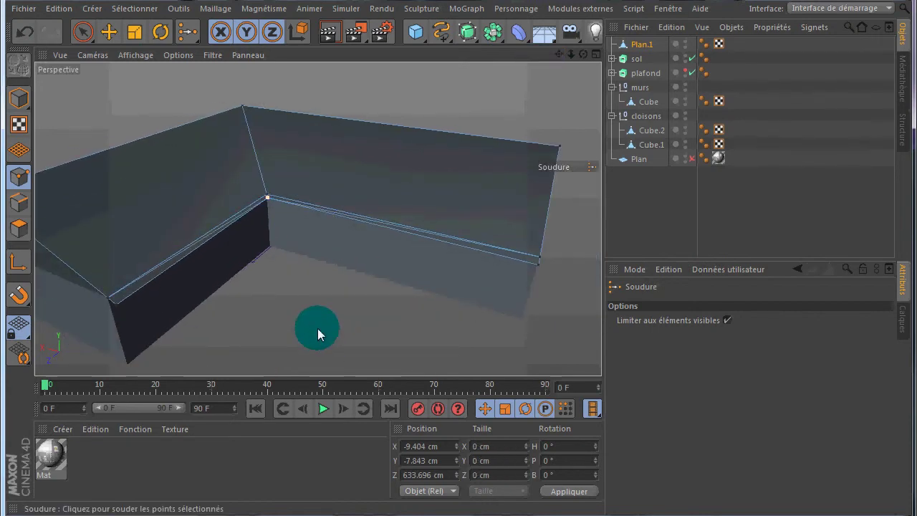
{"action": "left_click", "coordinate": [25, 31]}
{"action": "left_click", "coordinate": [109, 32]}
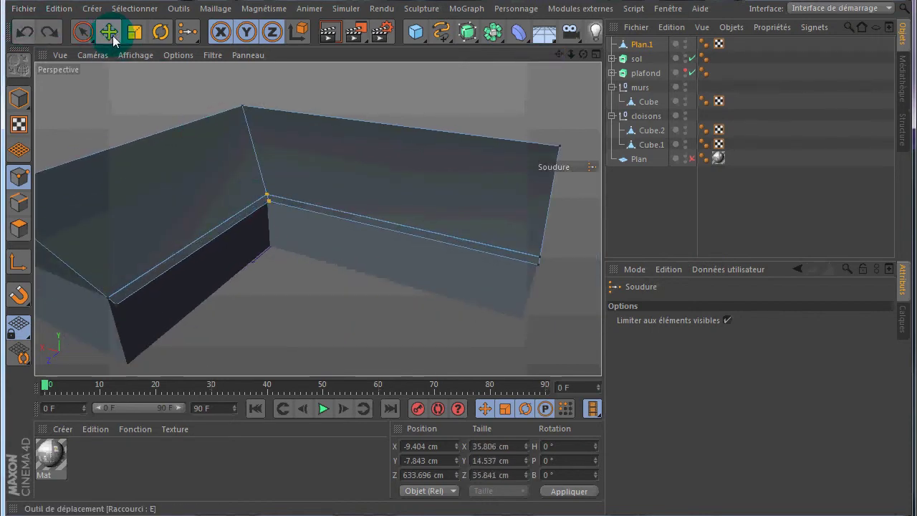
Step: Try to weld the inner eave's two end points at the negative X gable end onto the eave's outer point
{"action": "left_click", "coordinate": [286, 323]}
{"action": "left_click", "coordinate": [304, 310]}
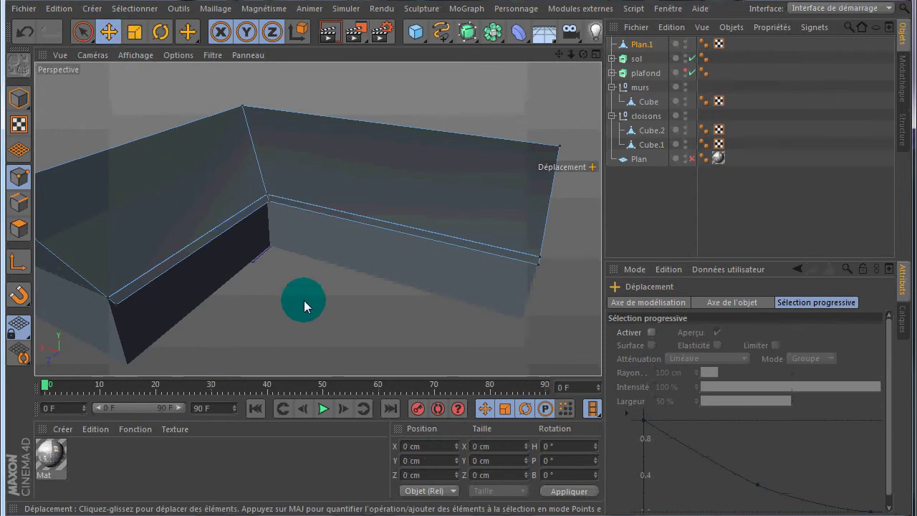
{"action": "left_click", "coordinate": [540, 256]}
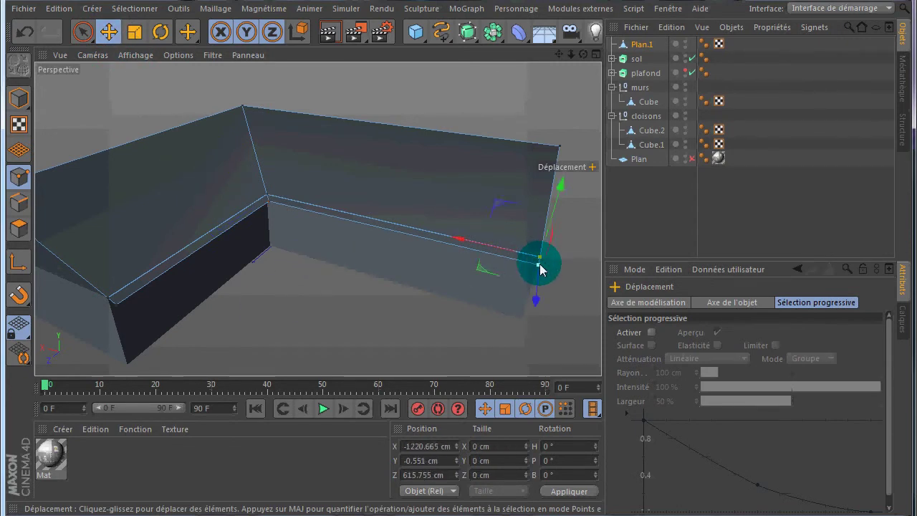
{"action": "right_click", "coordinate": [428, 288]}
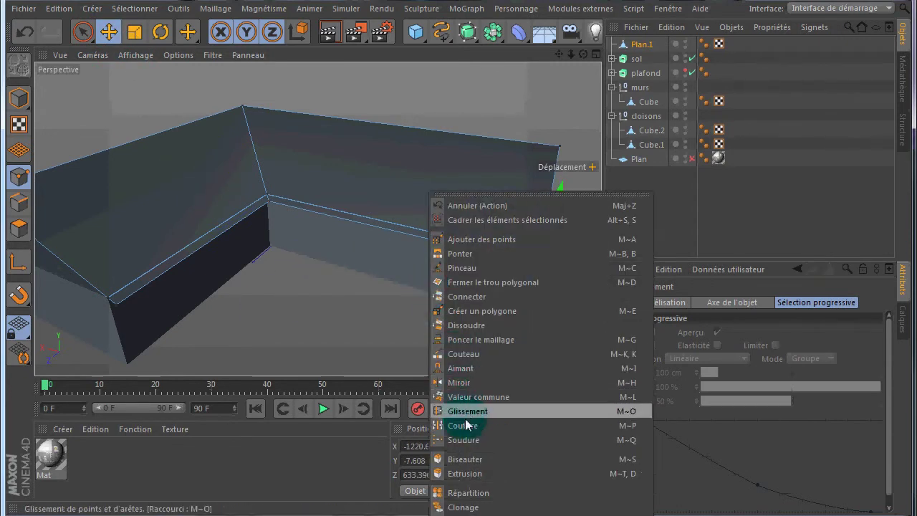
{"action": "left_click", "coordinate": [463, 440]}
{"action": "left_click", "coordinate": [539, 265]}
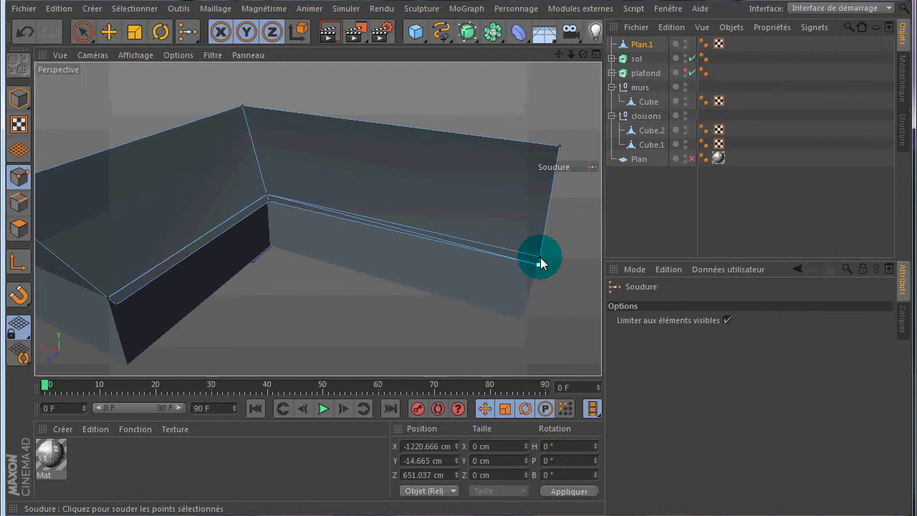
{"action": "left_click_drag", "start_coordinate": [584, 55], "coordinate": [489, 54]}
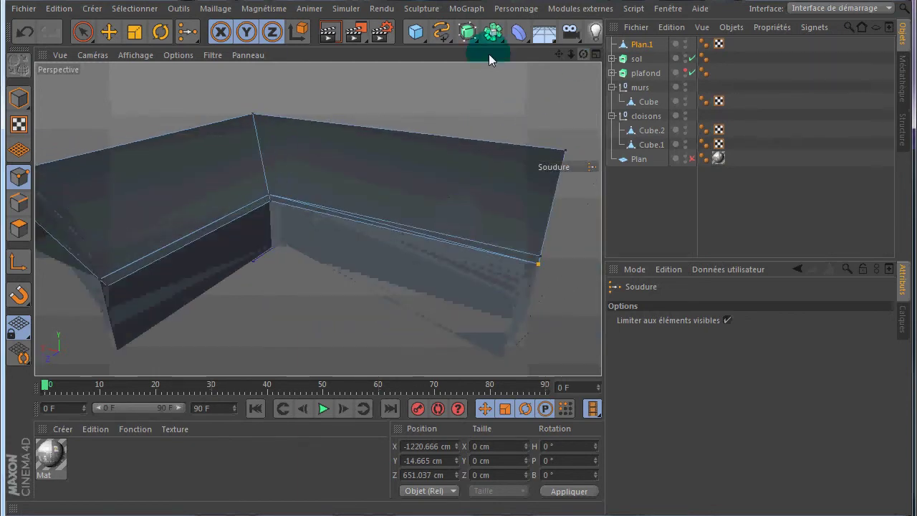
Step: Undo the last weld and the inner eave extrusion to restore the roof's original edge
{"action": "left_click", "coordinate": [24, 32]}
{"action": "left_click", "coordinate": [25, 32]}
{"action": "left_click", "coordinate": [25, 33]}
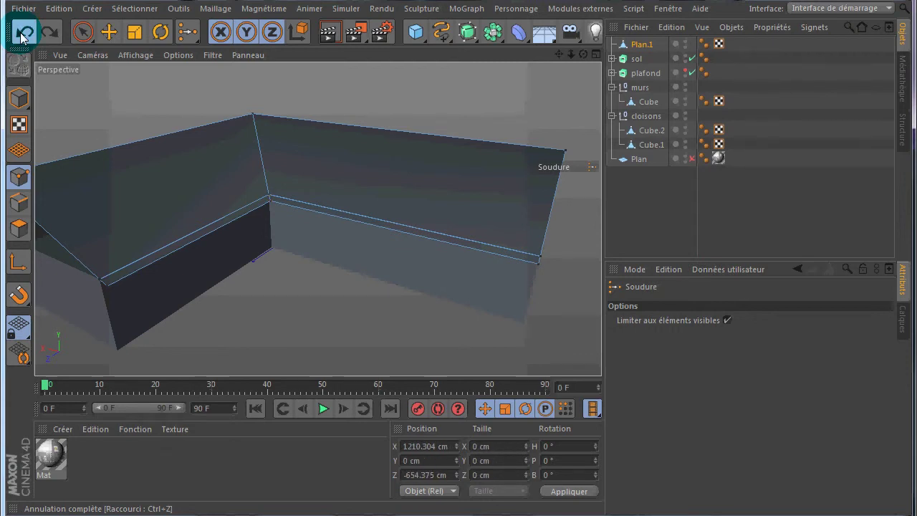
{"action": "left_click", "coordinate": [23, 35]}
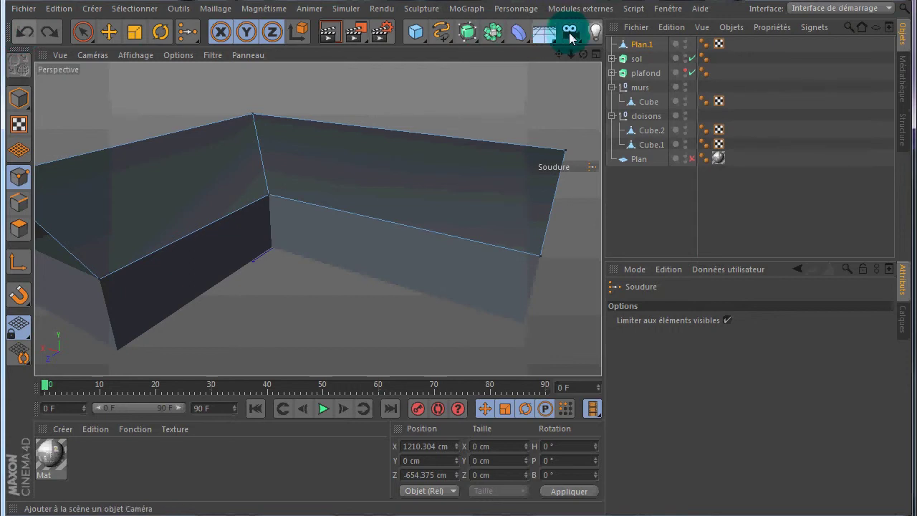
Step: Examine the roof from above and at the open gable end on the positive Z side, clearing the point selection
{"action": "middle_click", "coordinate": [520, 81]}
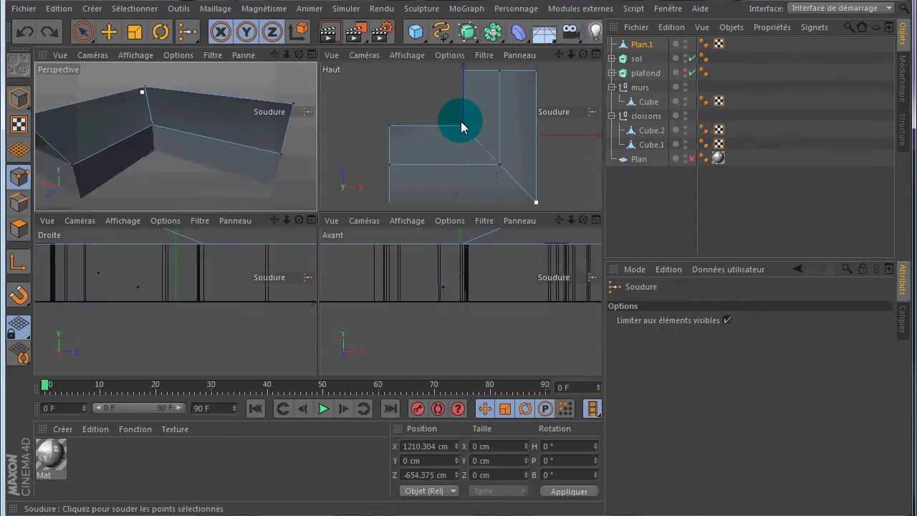
{"action": "middle_click", "coordinate": [432, 127]}
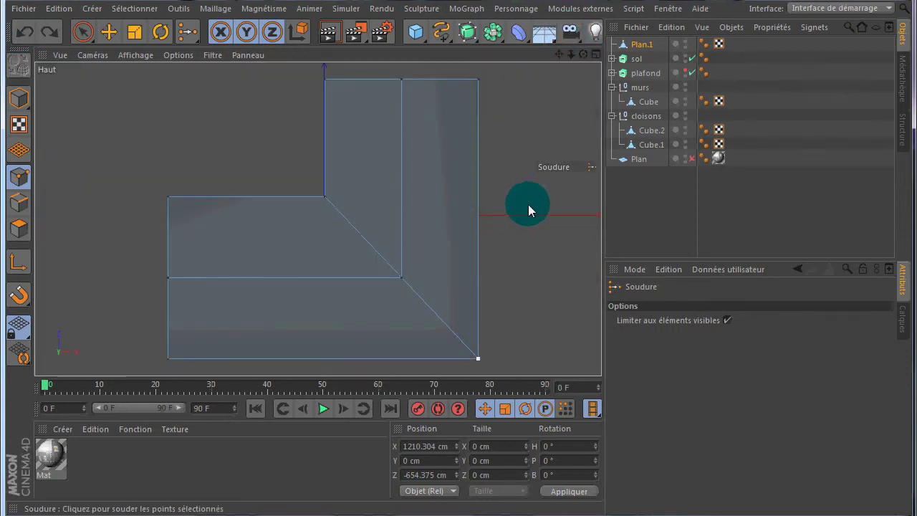
{"action": "middle_click", "coordinate": [171, 105]}
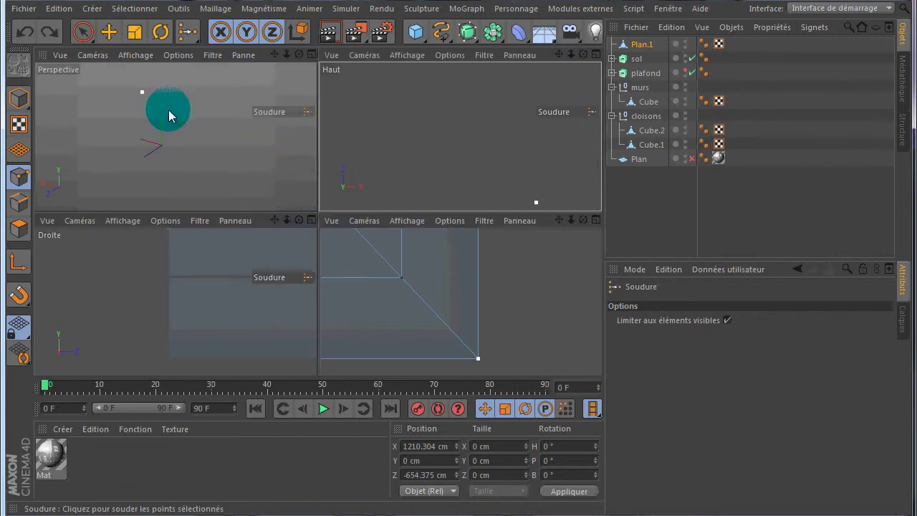
{"action": "middle_click", "coordinate": [276, 175]}
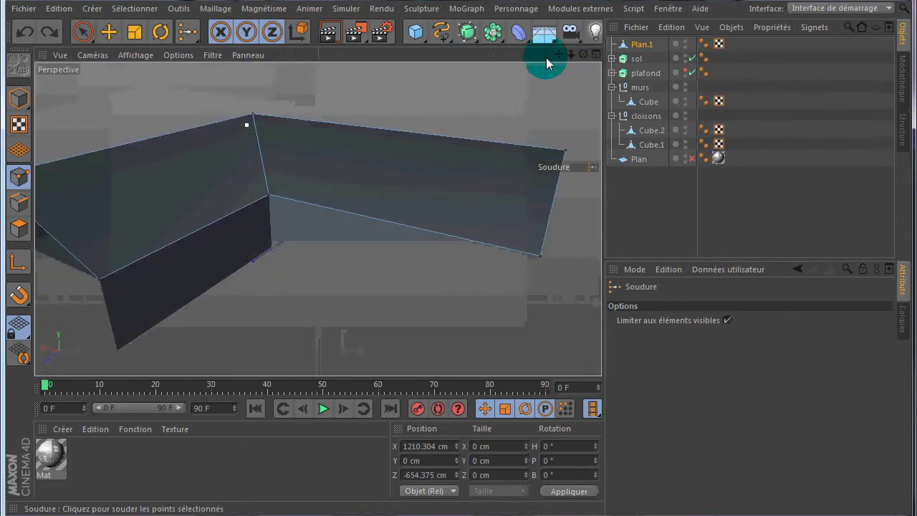
{"action": "left_click_drag", "start_coordinate": [584, 56], "coordinate": [459, 218]}
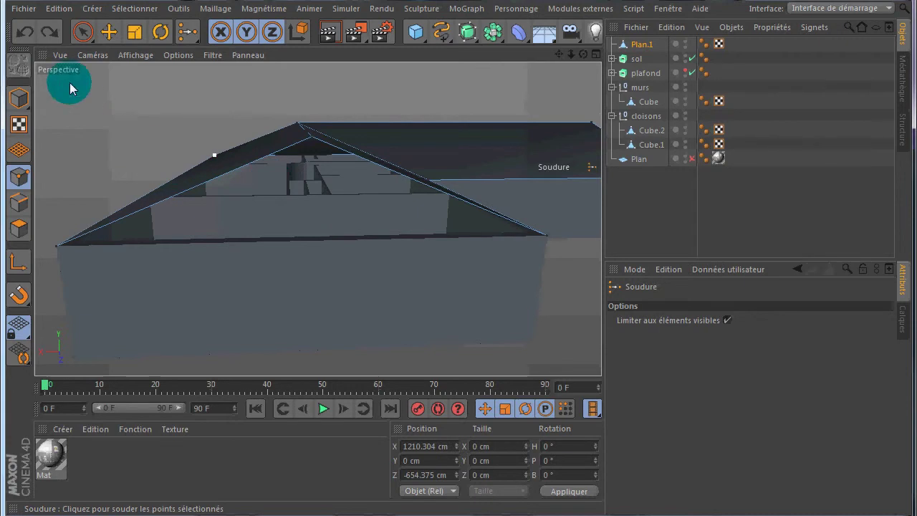
{"action": "left_click", "coordinate": [110, 33]}
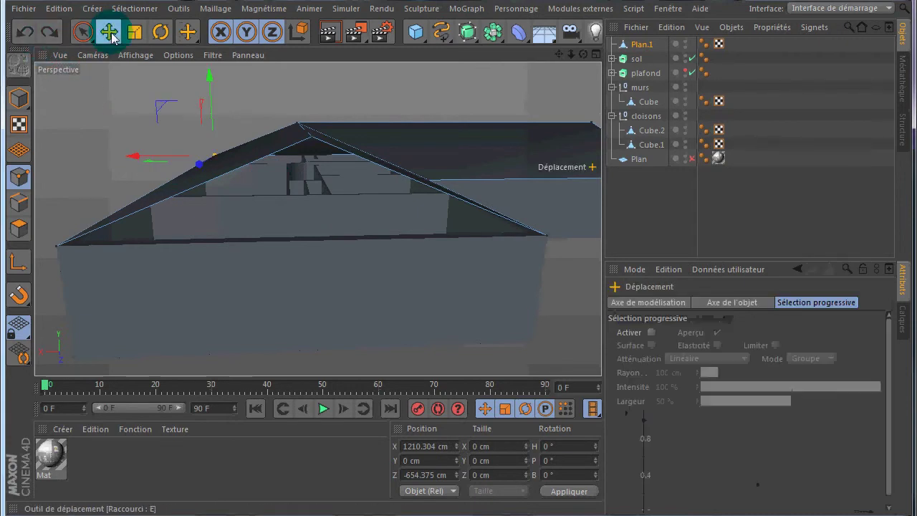
{"action": "left_click", "coordinate": [59, 186]}
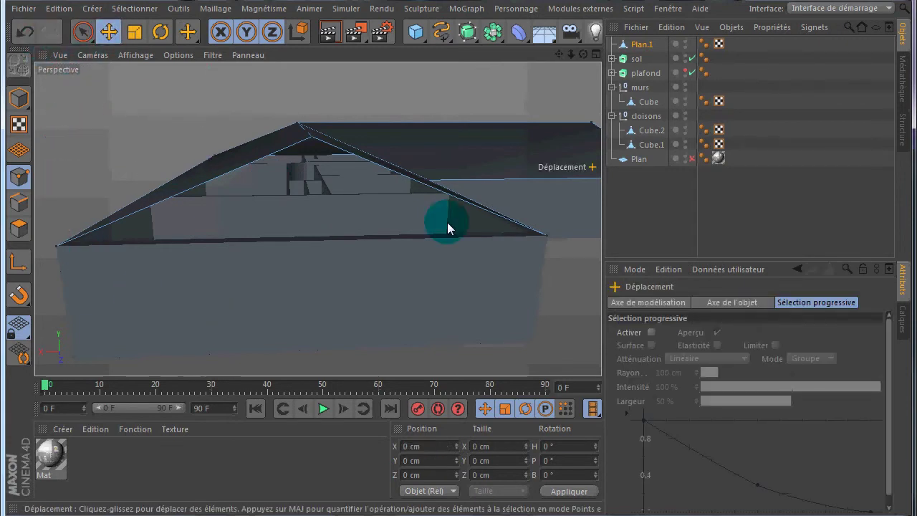
{"action": "left_click_drag", "start_coordinate": [583, 56], "coordinate": [459, 218]}
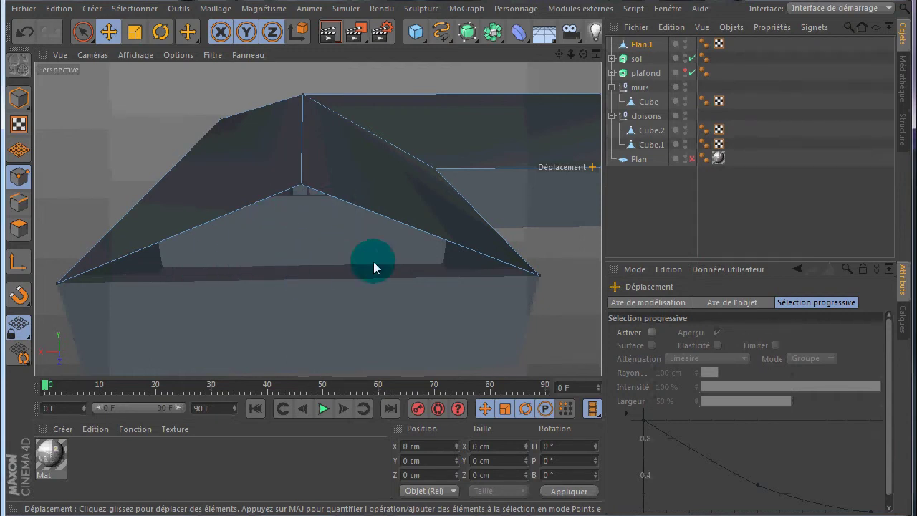
Step: Loop-cut the Cube walls with the Knife at the snapped midpoint of the positive Z gable end, and detach the snapping palette
{"action": "left_click", "coordinate": [654, 103]}
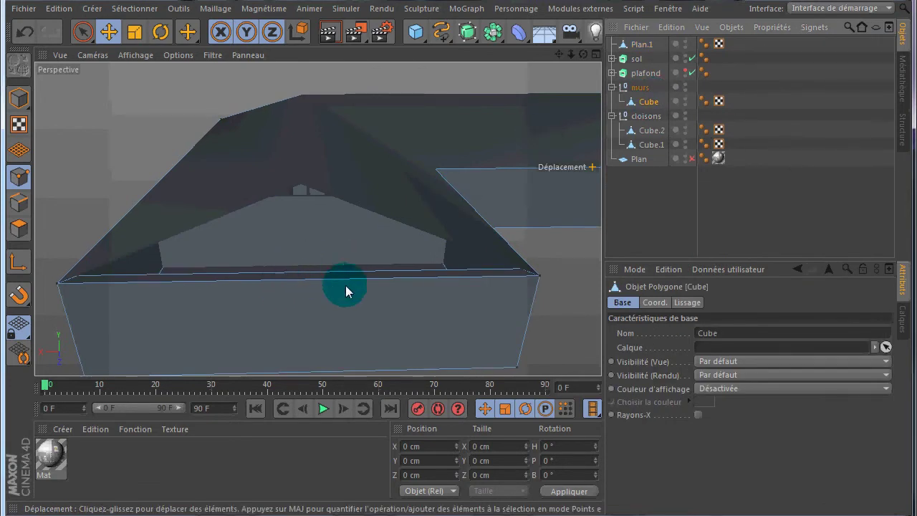
{"action": "key", "text": "k"}
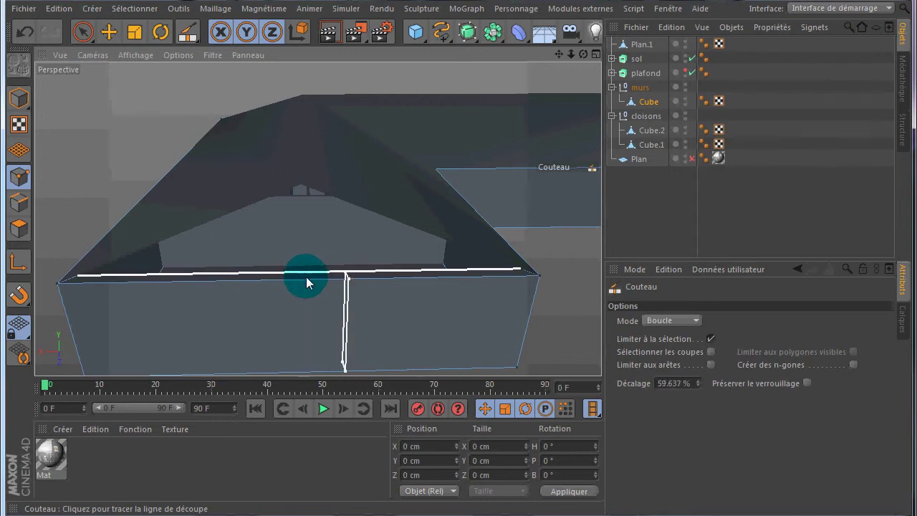
{"action": "left_click", "coordinate": [23, 299]}
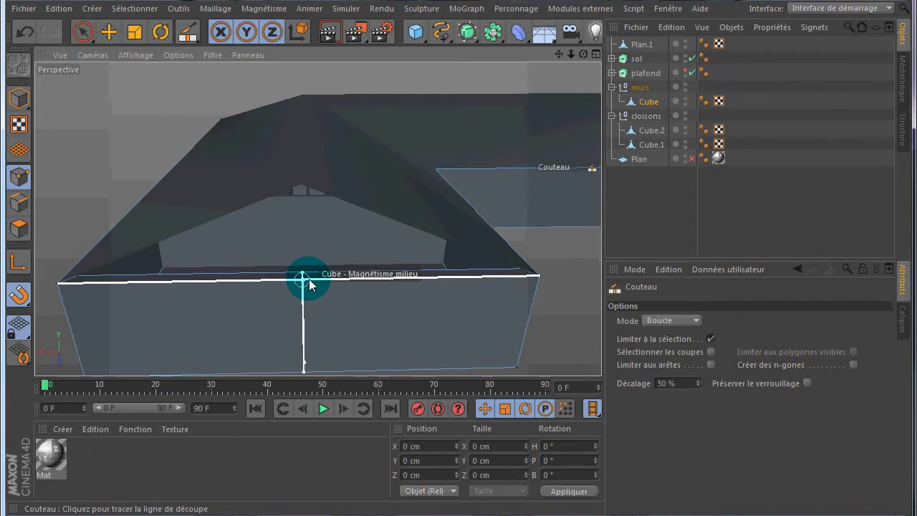
{"action": "left_click", "coordinate": [19, 295]}
{"action": "left_click_drag", "start_coordinate": [19, 295], "coordinate": [846, 98]}
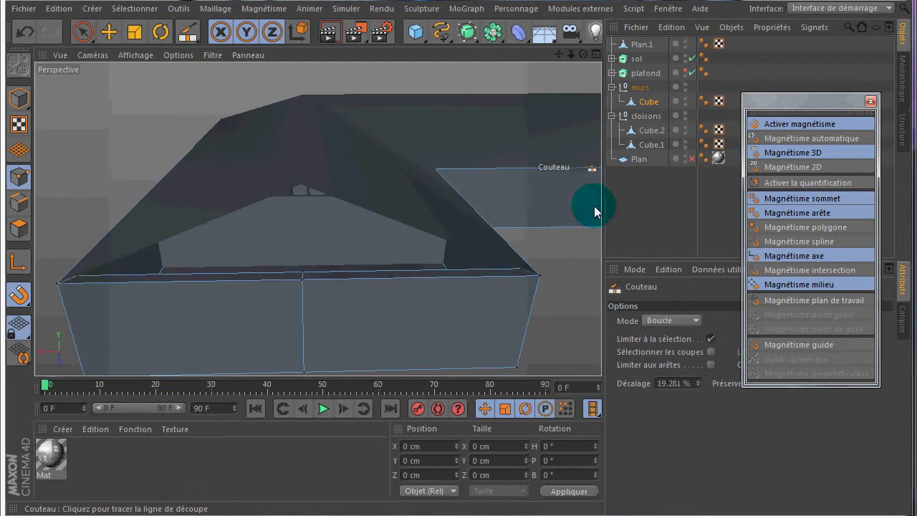
Step: Try to loop-cut the wall near the middle of the negative X gable end with edge snapping, and undo it
{"action": "left_click_drag", "start_coordinate": [582, 55], "coordinate": [458, 218]}
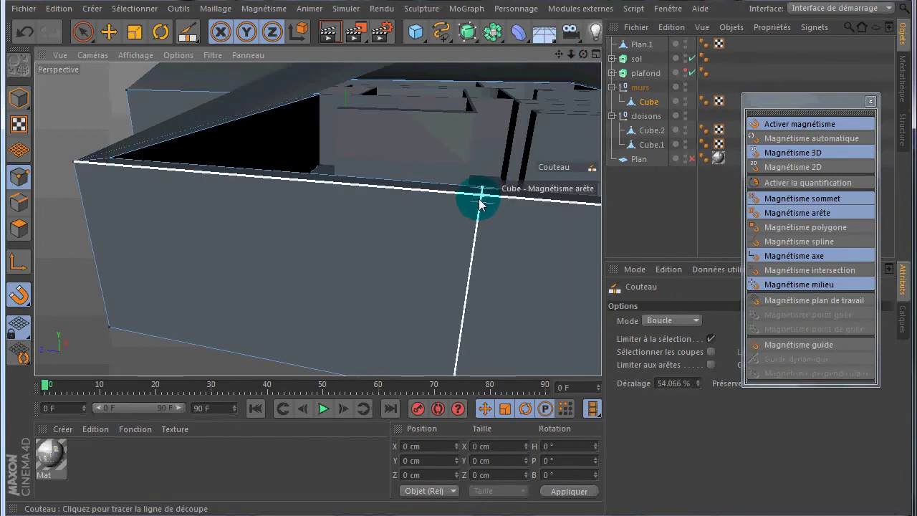
{"action": "left_click_drag", "start_coordinate": [493, 204], "coordinate": [512, 208]}
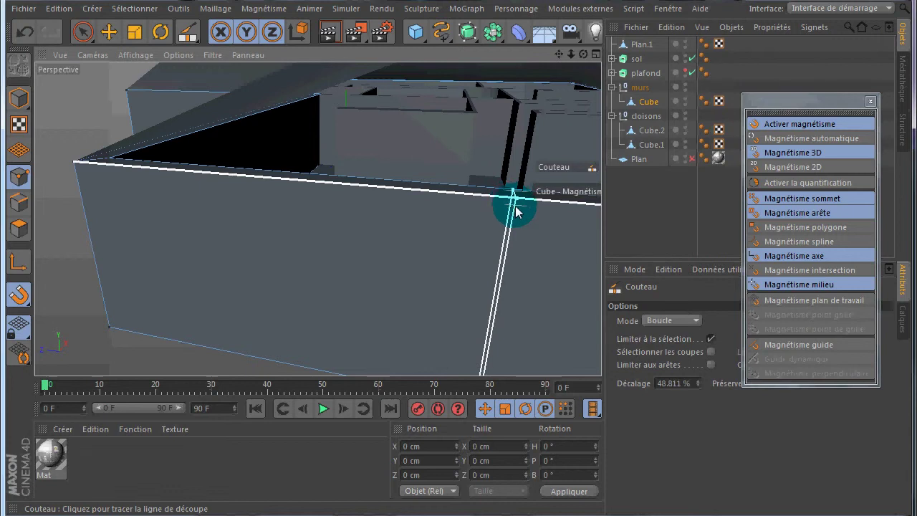
{"action": "left_click_drag", "start_coordinate": [514, 210], "coordinate": [516, 202]}
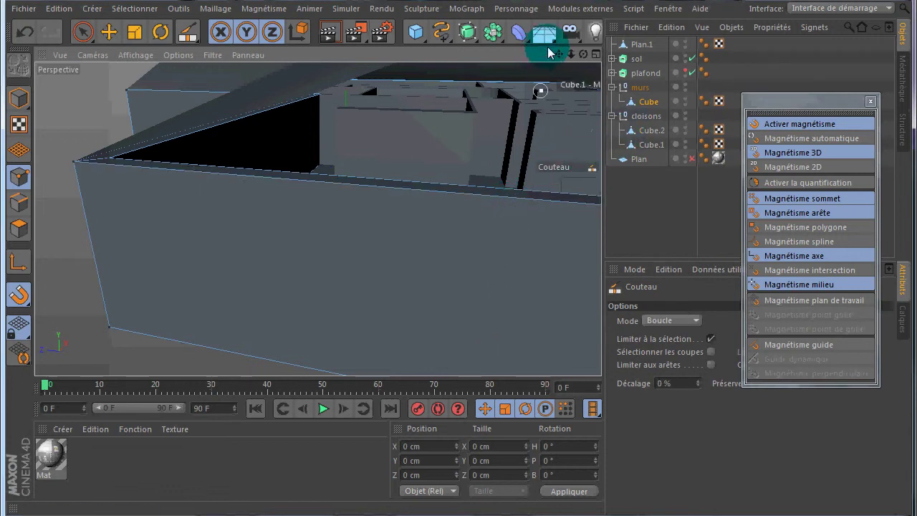
{"action": "left_click", "coordinate": [26, 32]}
Step: Loop-cut the wall vertically at the middle of the negative X gable end
{"action": "scroll", "coordinate": [336, 169], "scroll_direction": "down", "scroll_amount": 4}
{"action": "left_click_drag", "start_coordinate": [560, 53], "coordinate": [458, 217]}
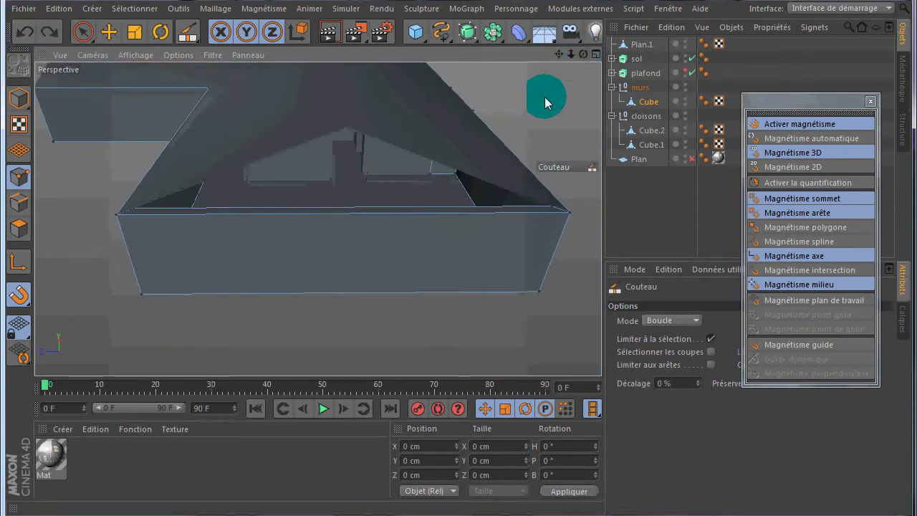
{"action": "left_click", "coordinate": [345, 215]}
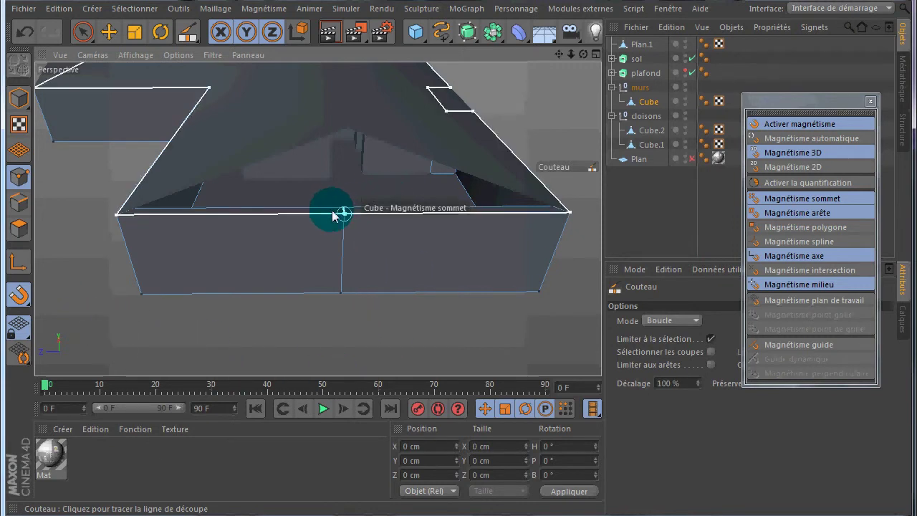
Step: With snapping off, raise the short middle top edge of the negative X gable wall by 250 cm to Y 400 cm
{"action": "left_click", "coordinate": [17, 205]}
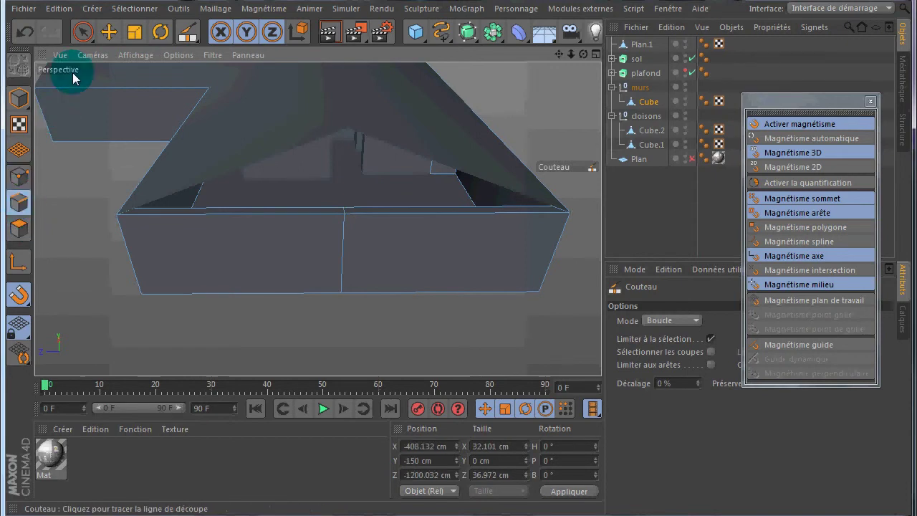
{"action": "left_click", "coordinate": [108, 32]}
{"action": "left_click", "coordinate": [347, 211]}
{"action": "left_click", "coordinate": [419, 460]}
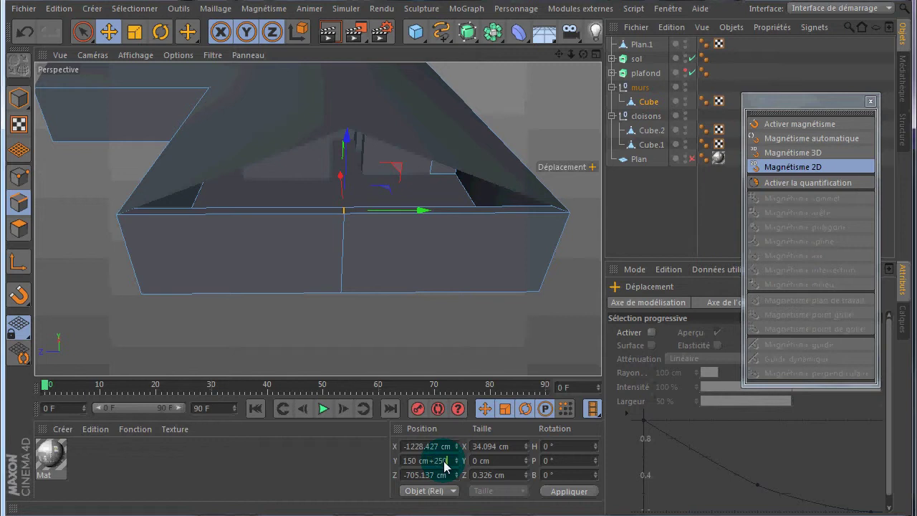
{"action": "type", "text": "+250"}
{"action": "key", "text": "Return"}
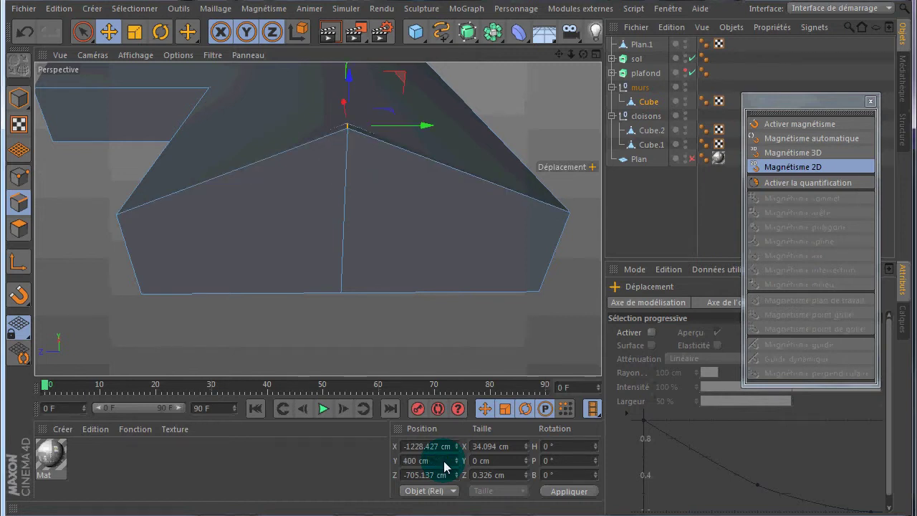
Step: Raise the short middle top edge of the positive Z gable wall by 250 cm to Y 400 cm
{"action": "left_click_drag", "start_coordinate": [583, 54], "coordinate": [460, 217]}
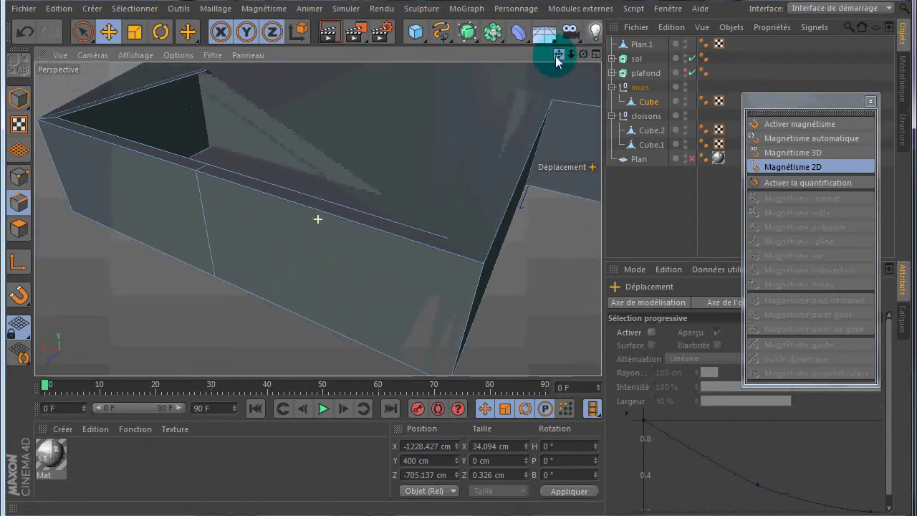
{"action": "left_click", "coordinate": [204, 172]}
{"action": "left_click", "coordinate": [436, 463]}
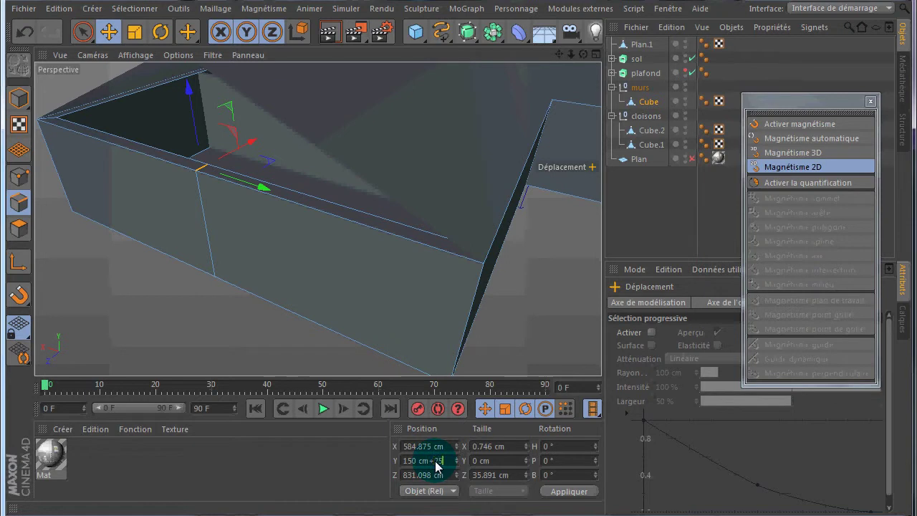
{"action": "type", "text": "+250"}
{"action": "key", "text": "Return"}
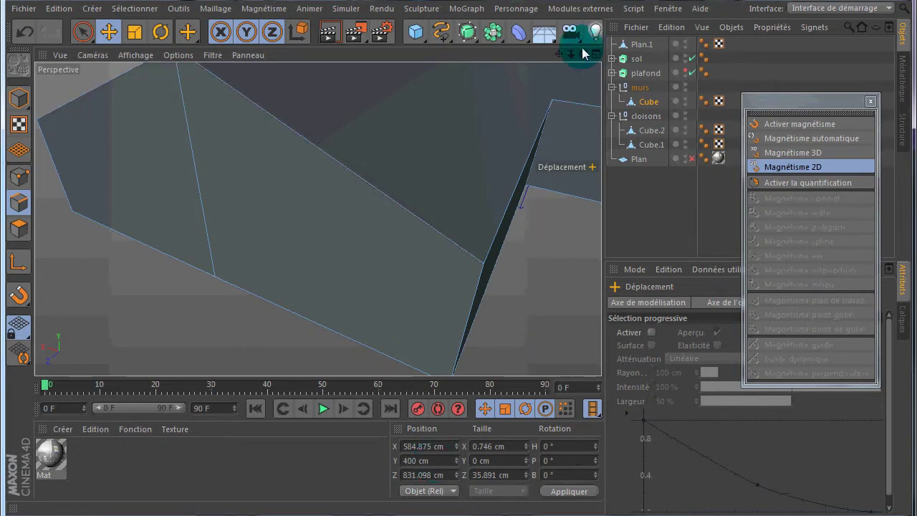
Step: Examine from outside how the raised gable walls meet the roof
{"action": "left_click_drag", "start_coordinate": [459, 220], "coordinate": [459, 220]}
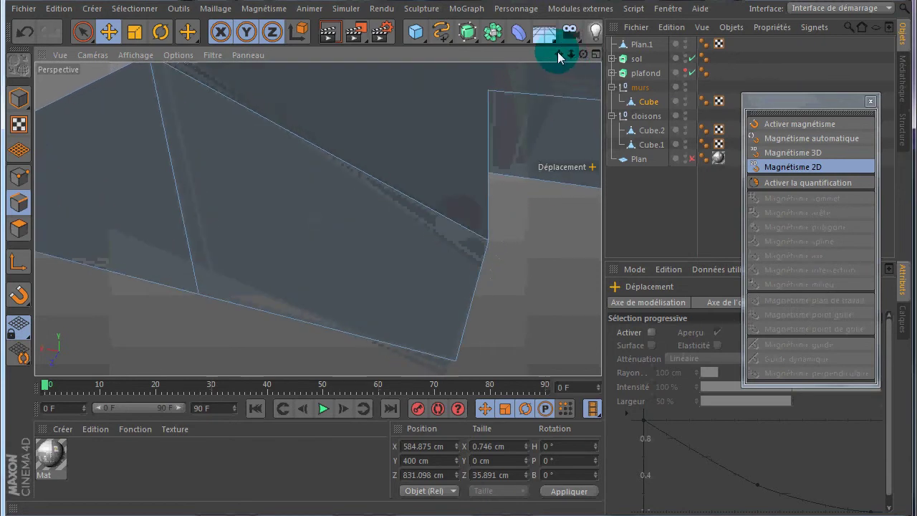
{"action": "left_click_drag", "start_coordinate": [556, 53], "coordinate": [458, 218]}
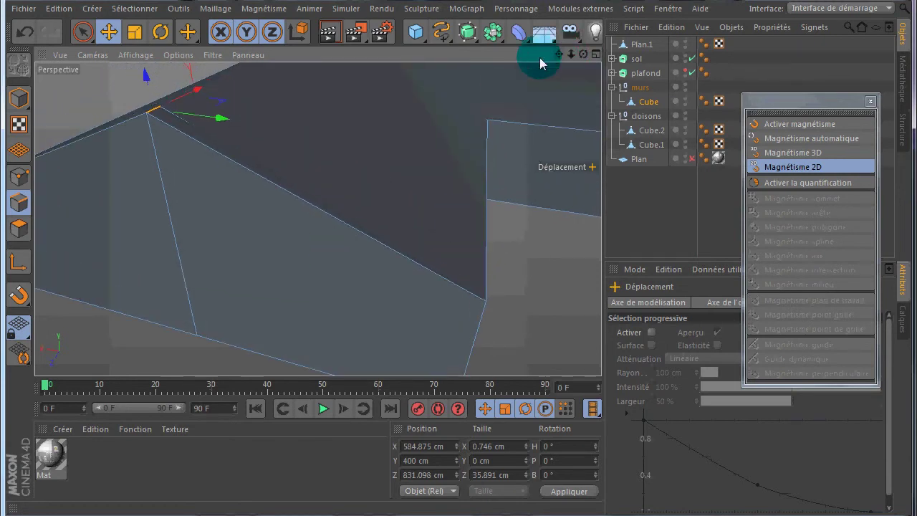
{"action": "middle_click", "coordinate": [467, 93]}
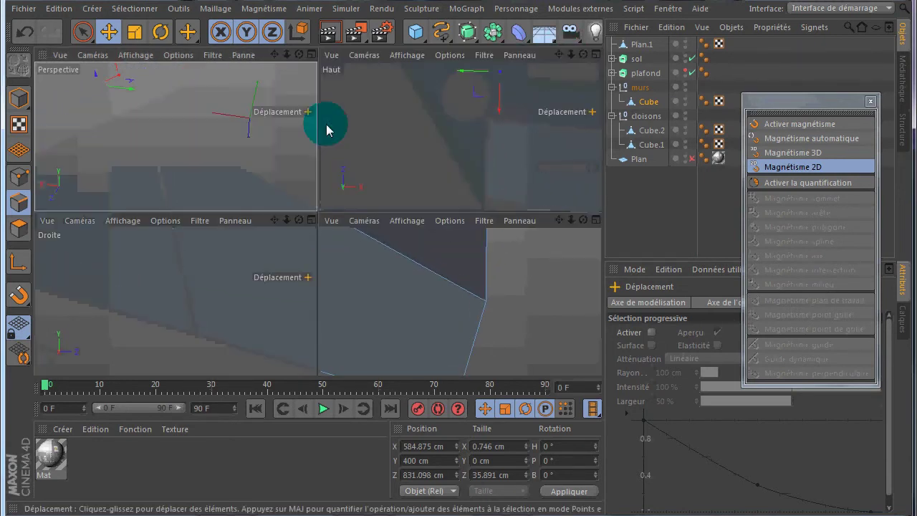
{"action": "middle_click", "coordinate": [225, 139]}
{"action": "scroll", "coordinate": [486, 113], "scroll_direction": "down", "scroll_amount": 5}
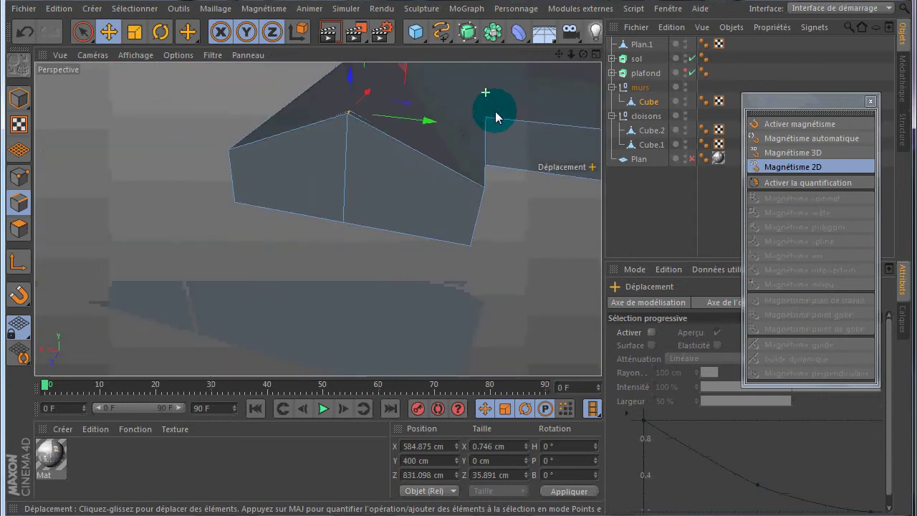
{"action": "left_click_drag", "start_coordinate": [553, 59], "coordinate": [461, 221]}
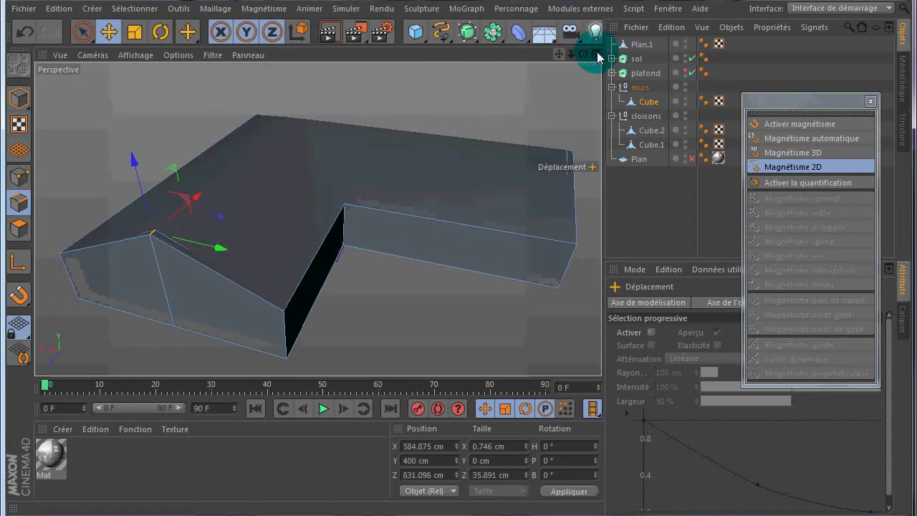
Step: Close the floating snapping options palette and clear the current object selection
{"action": "left_click", "coordinate": [871, 101]}
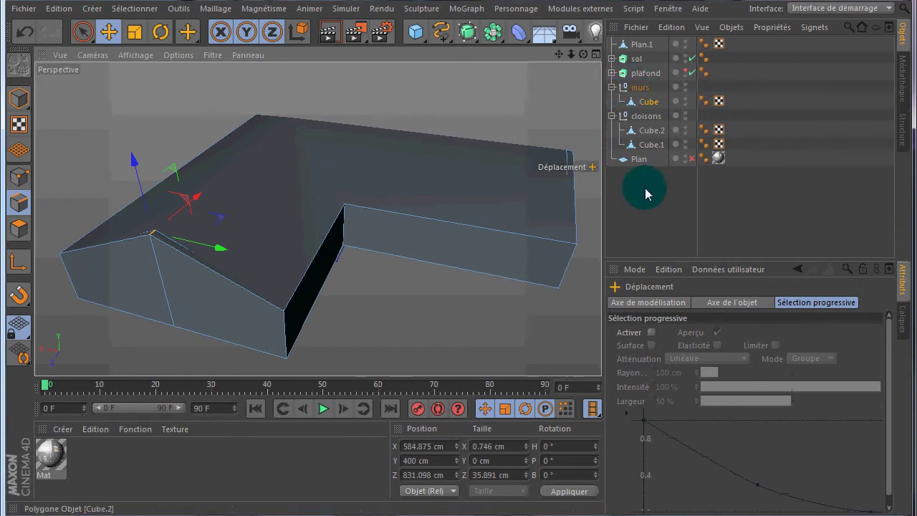
{"action": "left_click", "coordinate": [590, 143]}
{"action": "left_click_drag", "start_coordinate": [582, 56], "coordinate": [458, 218]}
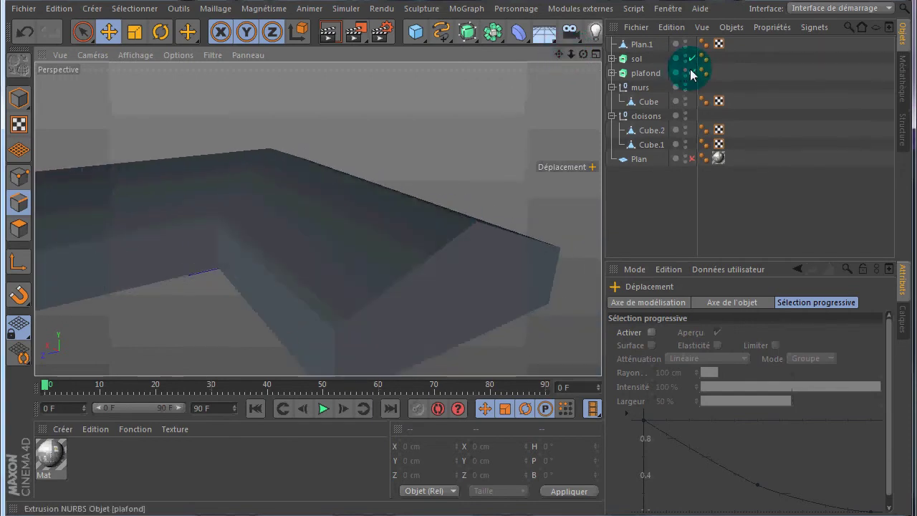
Step: Rename the roof polygon object Plan.1 as "sup toiture"
{"action": "left_click", "coordinate": [644, 45]}
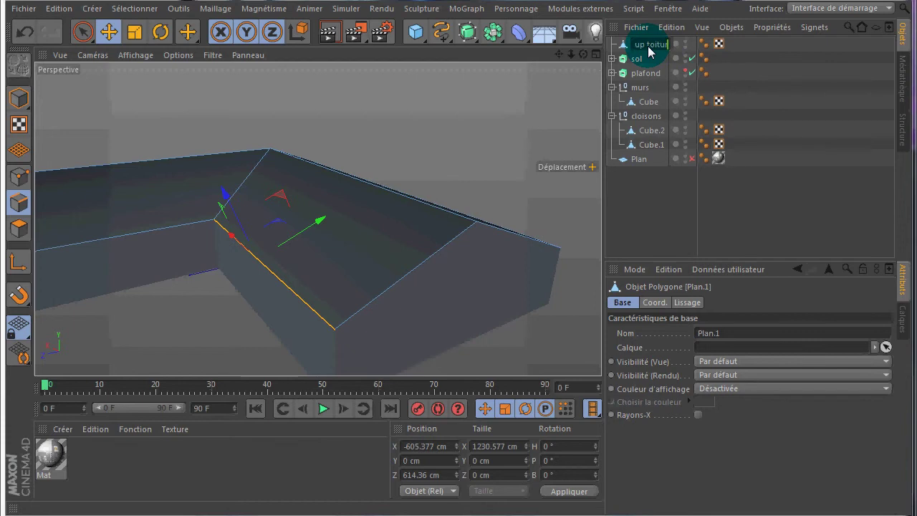
{"action": "type", "text": "sup toiture"}
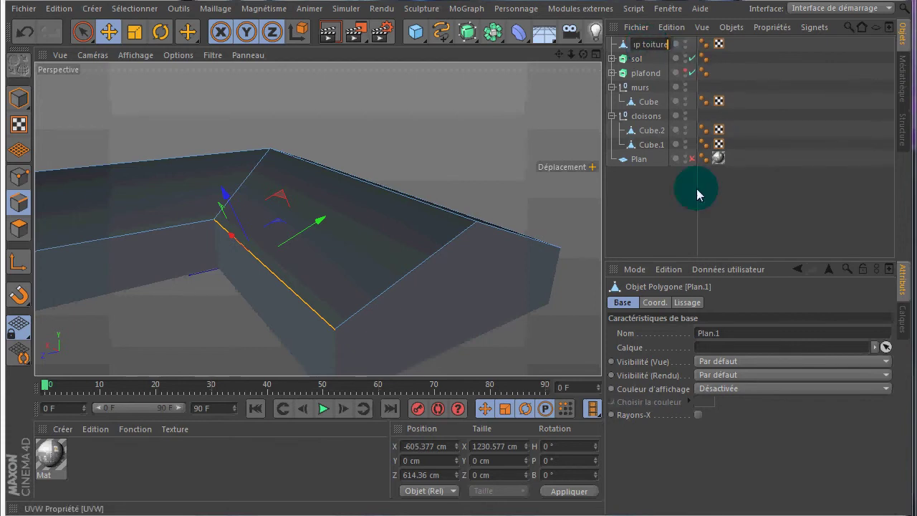
{"action": "key", "text": "Return"}
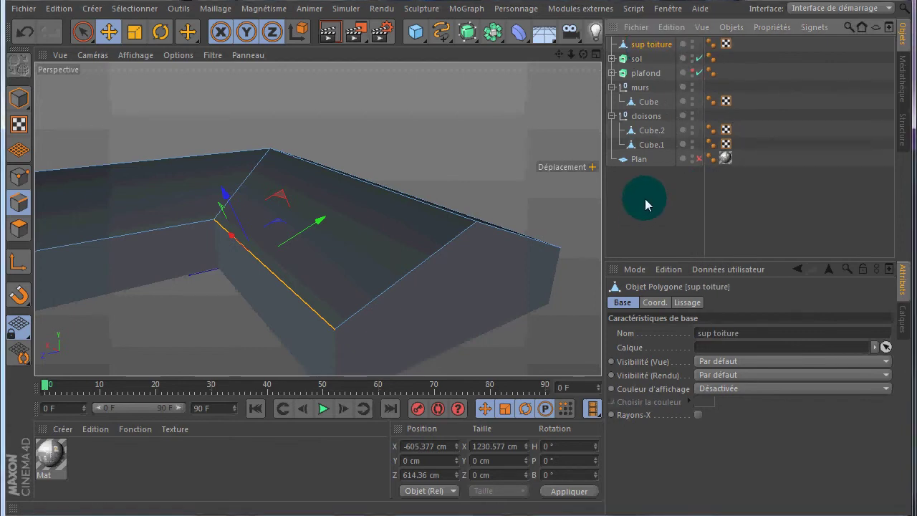
{"action": "left_click_drag", "start_coordinate": [464, 218], "coordinate": [459, 218]}
{"action": "left_click_drag", "start_coordinate": [559, 55], "coordinate": [459, 219]}
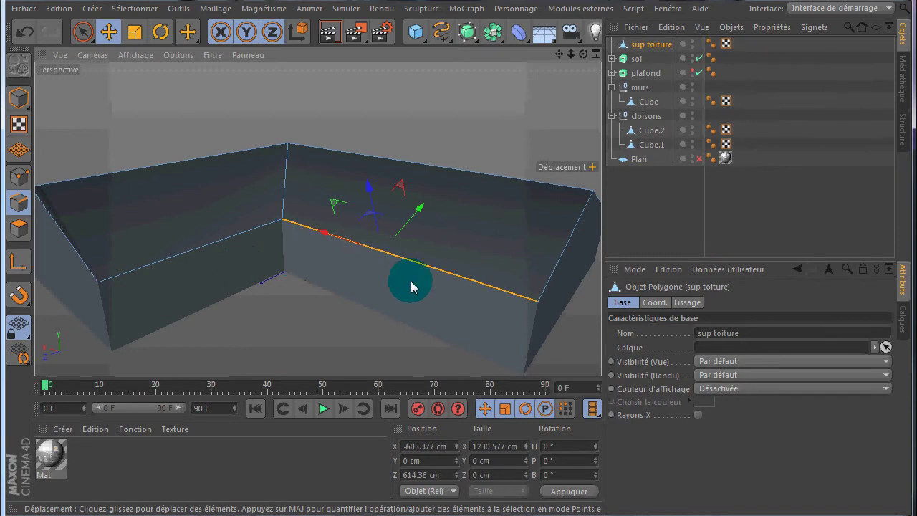
{"action": "mouse_move", "coordinate": [584, 55]}
{"action": "left_mouse_down"}
{"action": "mouse_move", "coordinate": [459, 218]}
{"action": "mouse_move", "coordinate": [473, 210]}
{"action": "mouse_move", "coordinate": [470, 223]}
{"action": "mouse_move", "coordinate": [482, 212]}
{"action": "mouse_move", "coordinate": [420, 219]}
{"action": "mouse_move", "coordinate": [460, 219]}
{"action": "mouse_move", "coordinate": [566, 55]}
{"action": "left_mouse_up"}
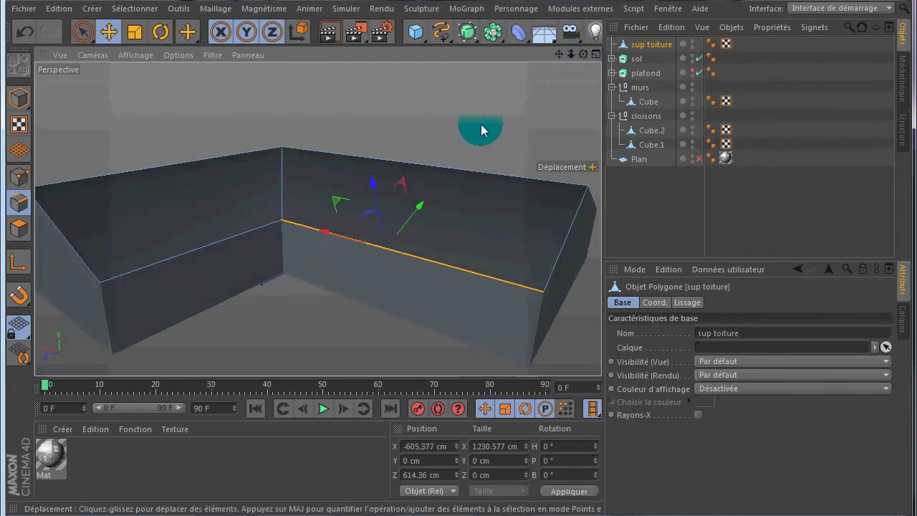